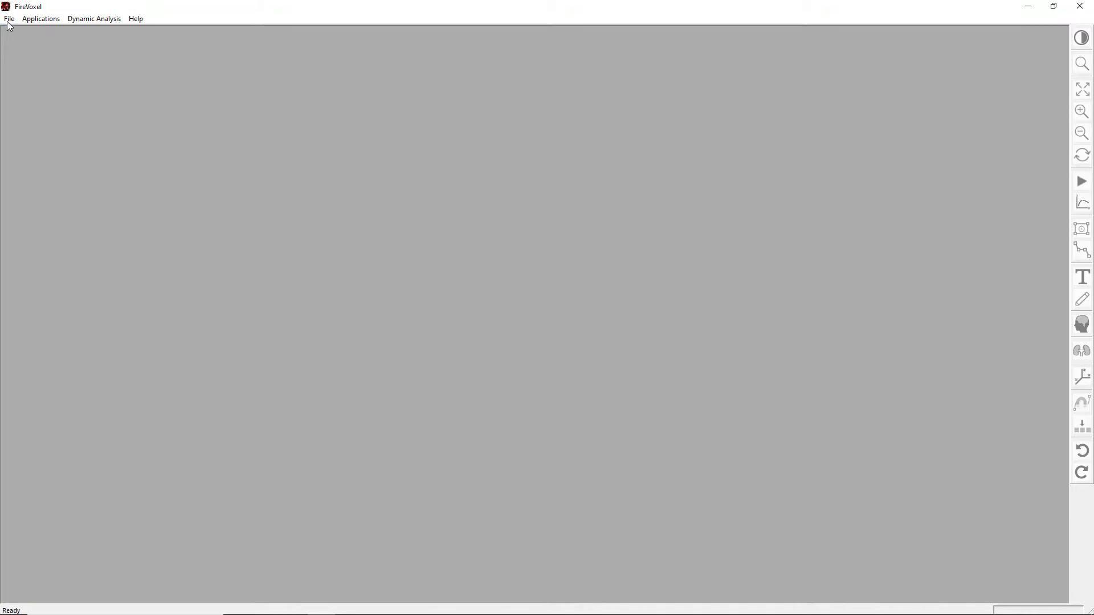
- Load the Axial T1 VIBE arterial DIXON series from the Dixon_abdom folder as a single DICOM document
click(8, 21)
click(27, 59)
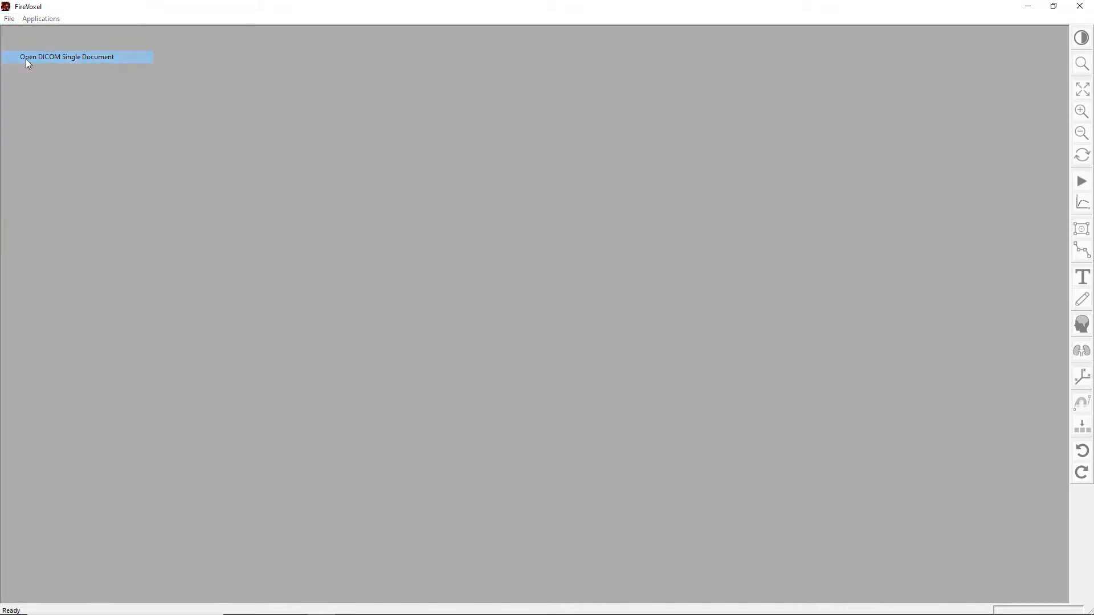
click(495, 269)
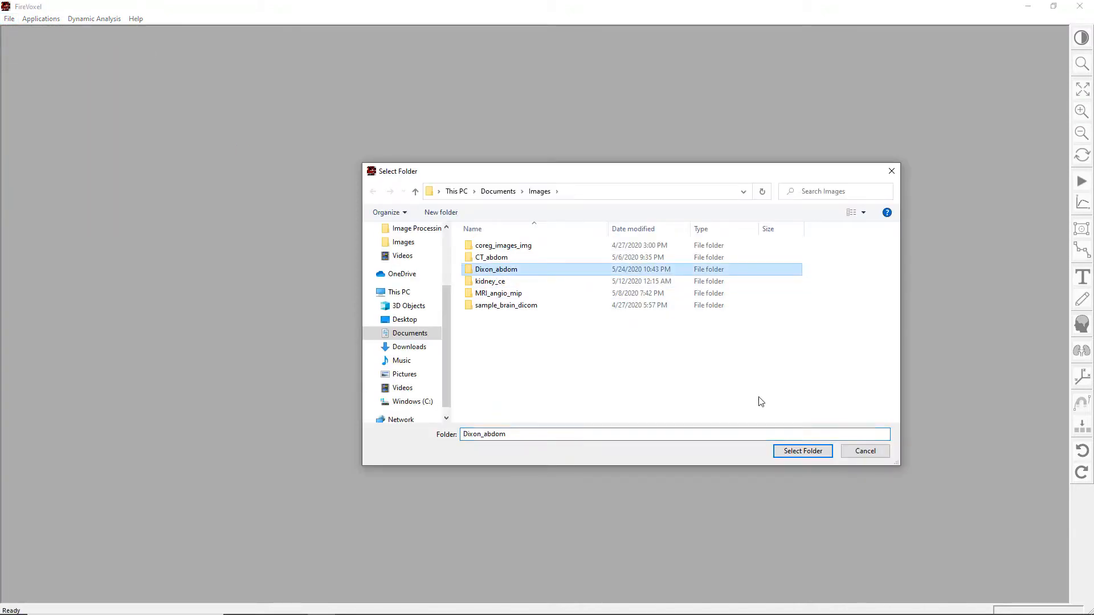
click(802, 451)
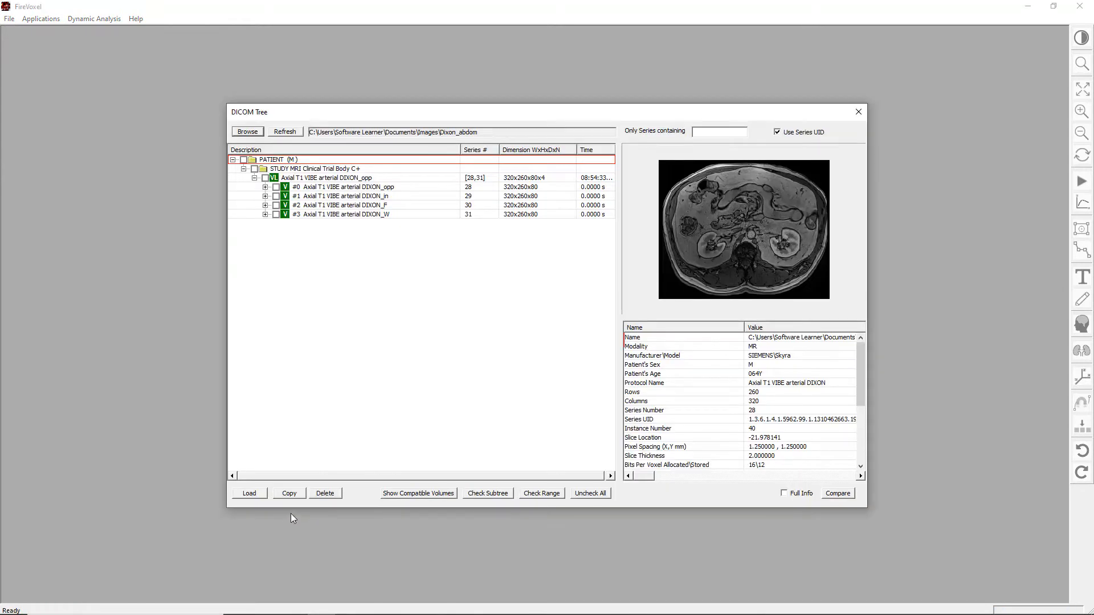
click(263, 493)
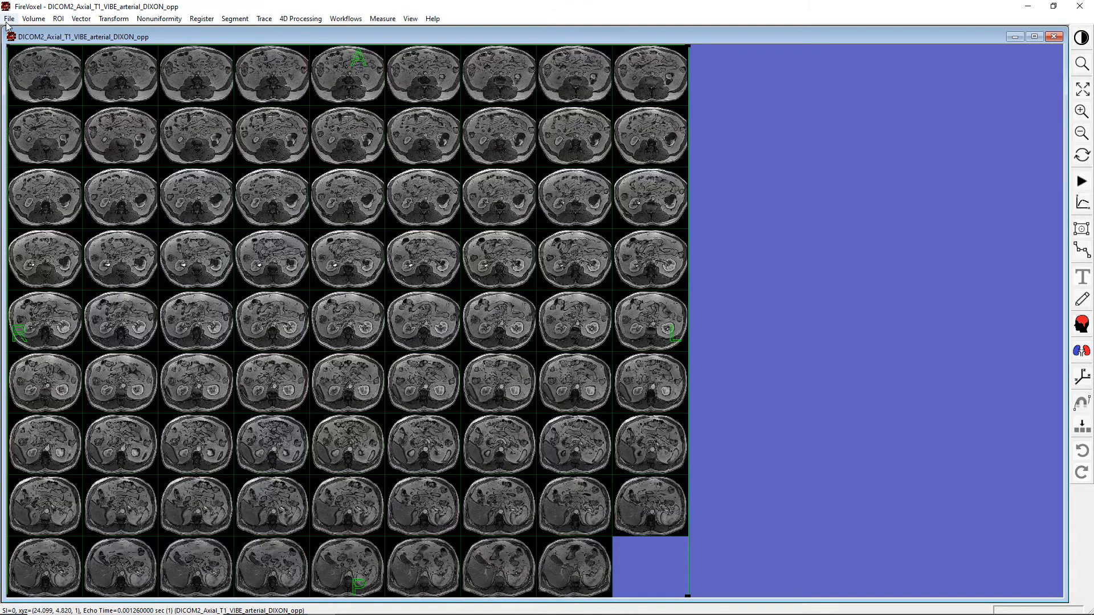
- Save the loaded document as a FireVoxel document named dixon in Image Processing Projects
click(8, 22)
click(35, 98)
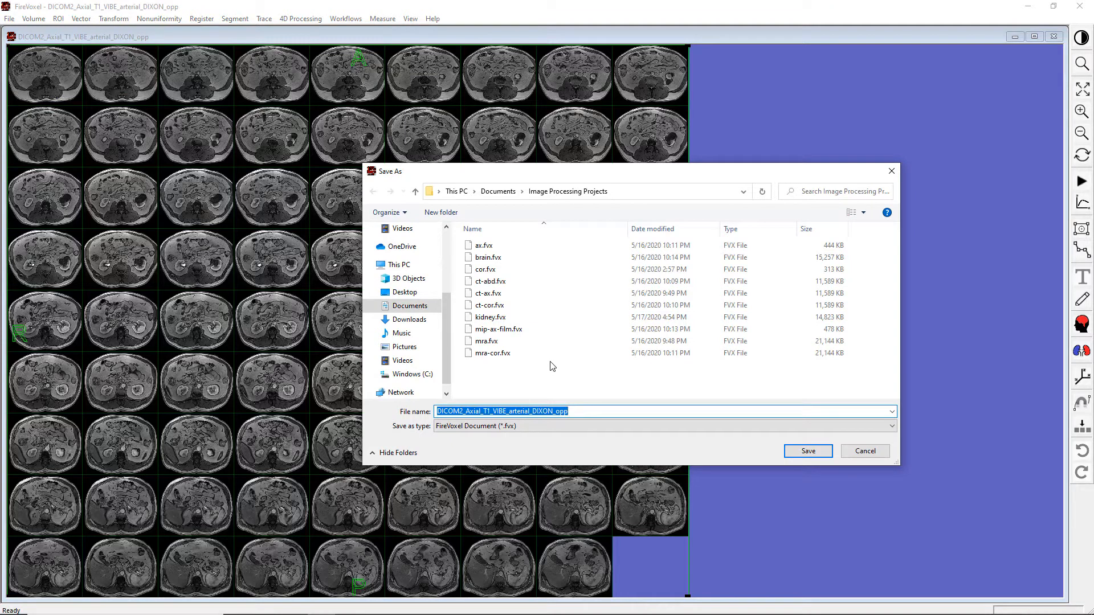
text(dixon)
key(Return)
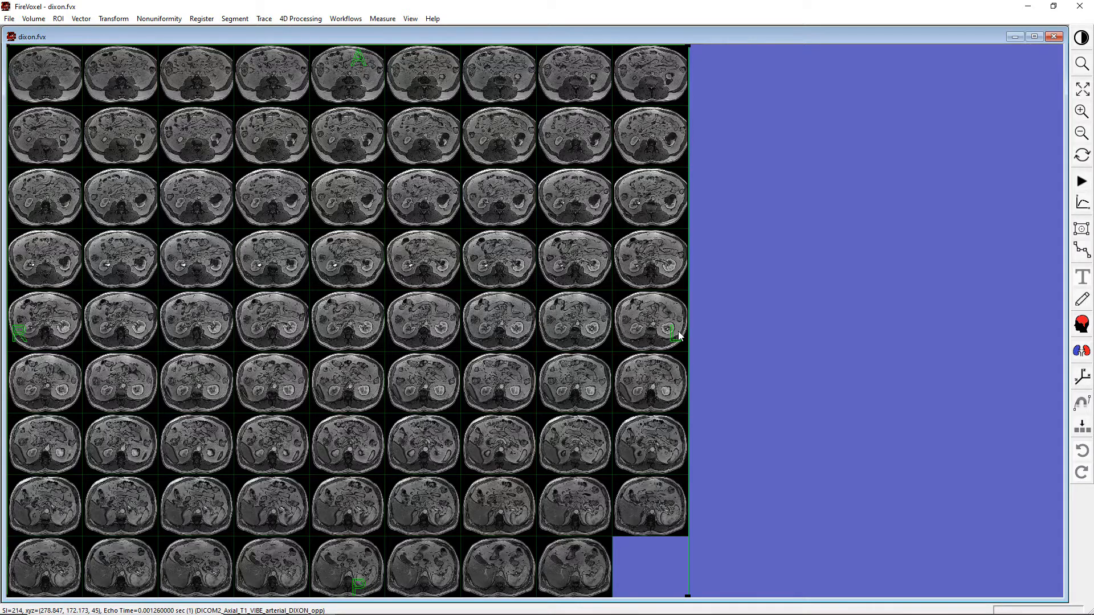
- Step through the four Dixon volumes of the series and return to the first one
key(Right)
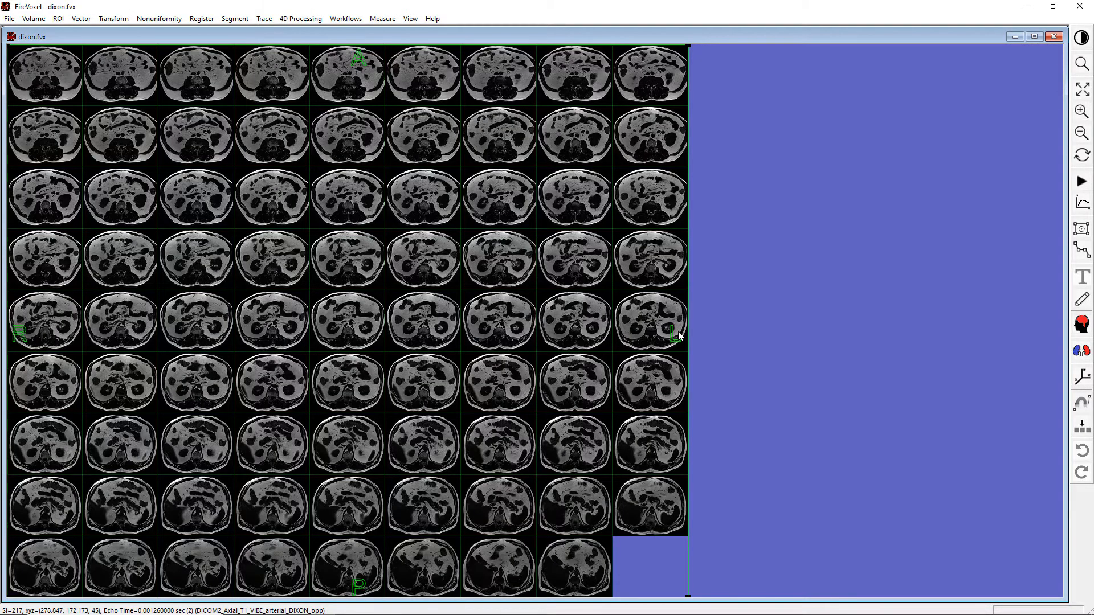
key(Right)
key(Right)
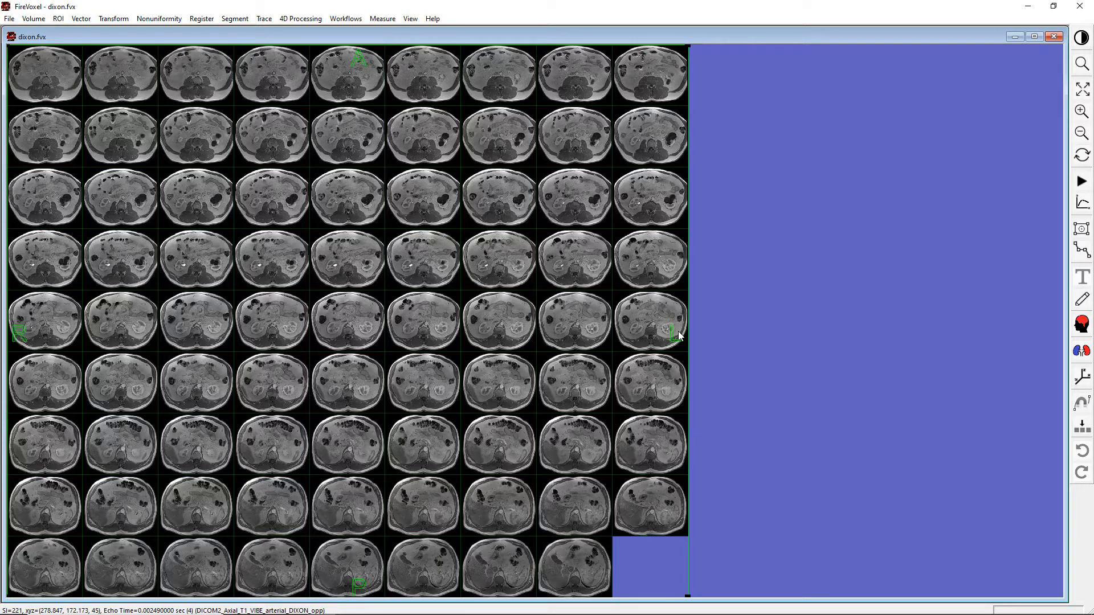
key(Right)
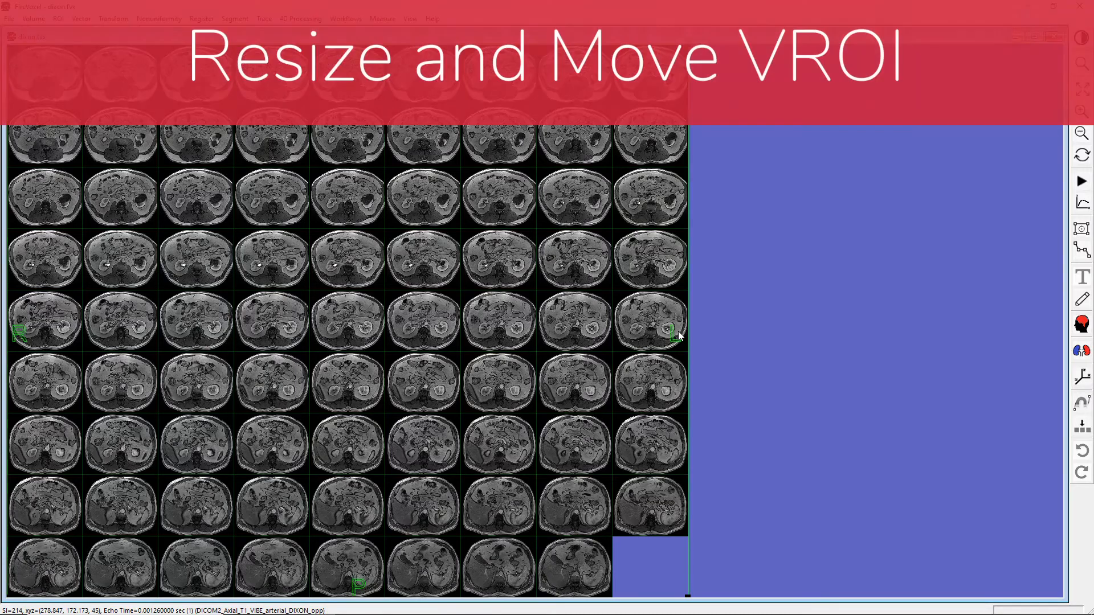
- Enlarge slice 41 and draw a rectangular vector ROI around the left kidney
double_click(357, 315)
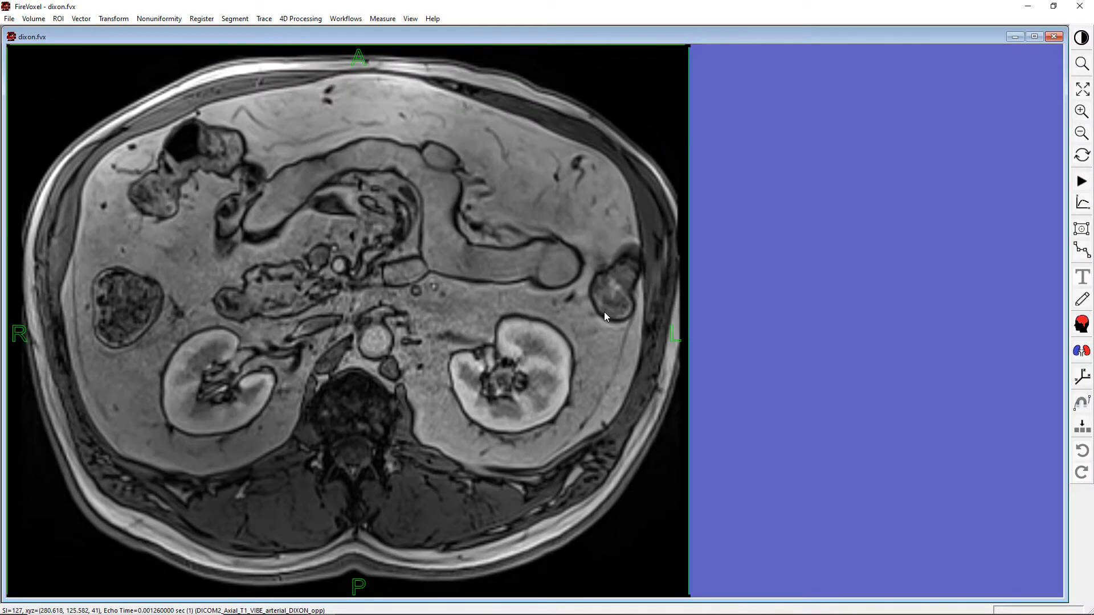
click(1080, 229)
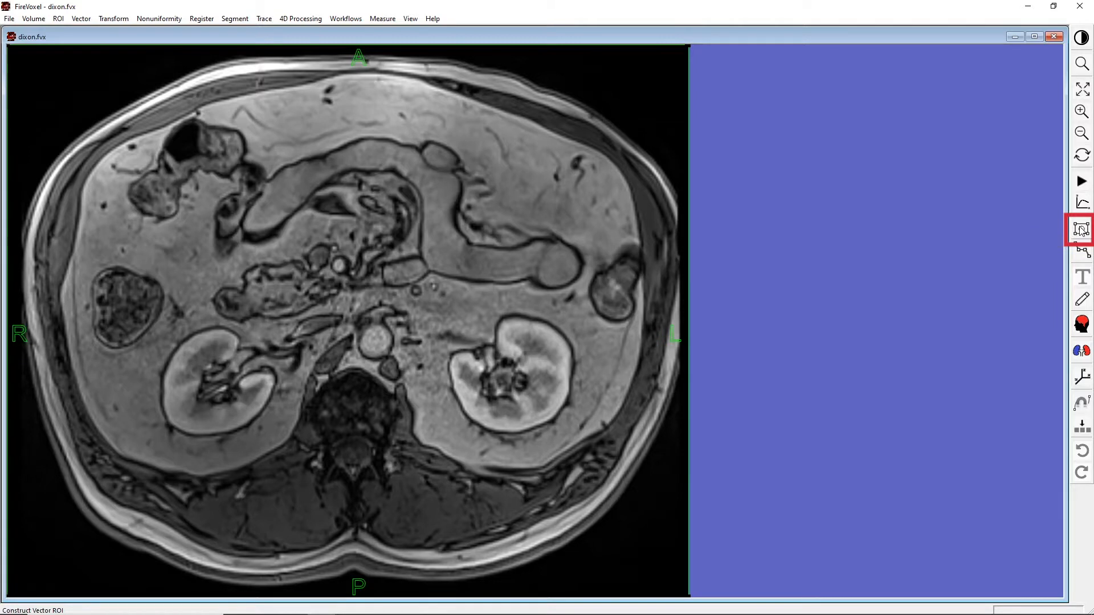
click(457, 451)
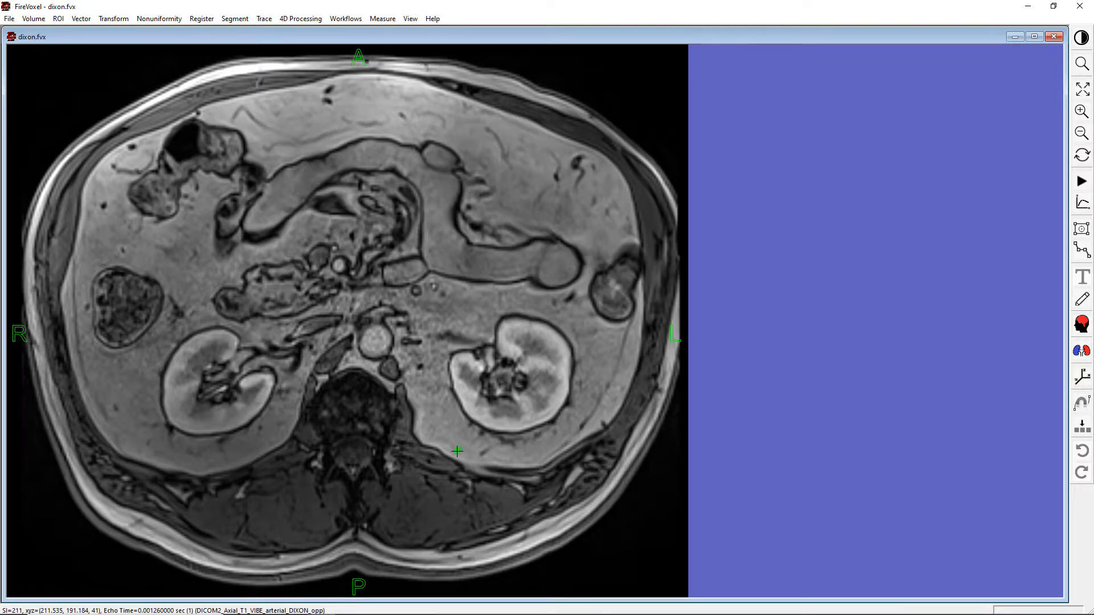
drag(456, 451, 594, 281)
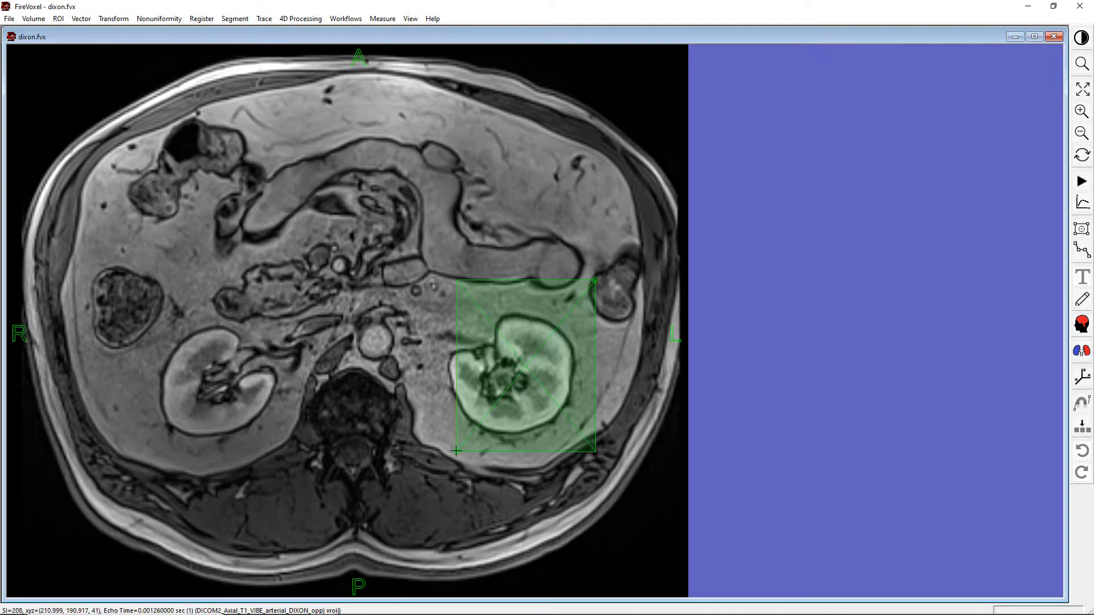
- Enlarge the vector ROI from its lower-left corner, move it up over the bowel and back around the left kidney
click(628, 286)
click(564, 335)
click(623, 317)
click(518, 391)
drag(456, 452, 414, 471)
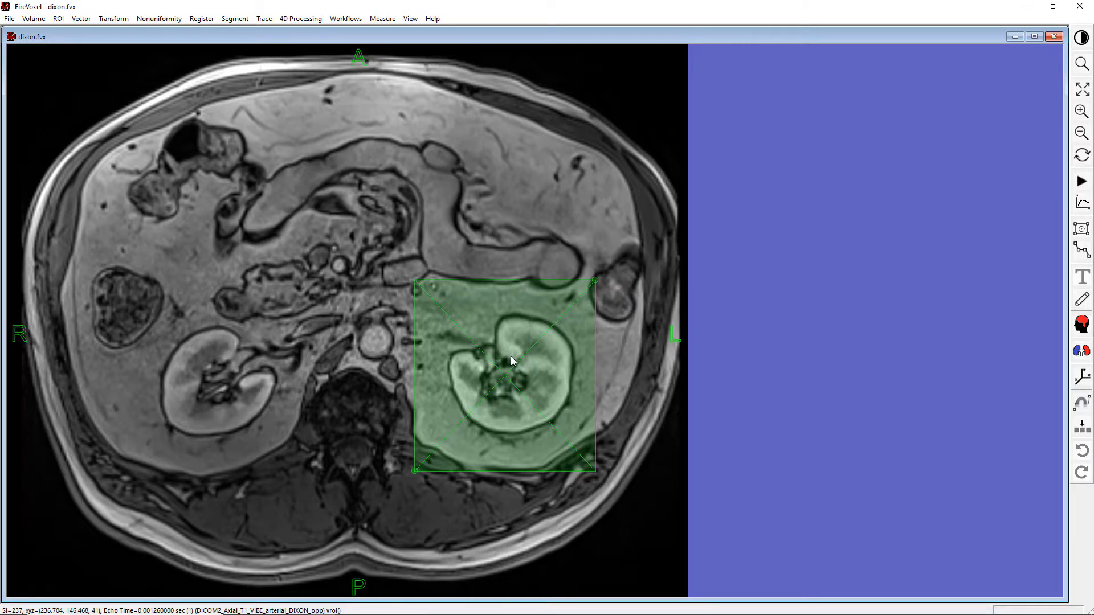
drag(510, 357, 502, 284)
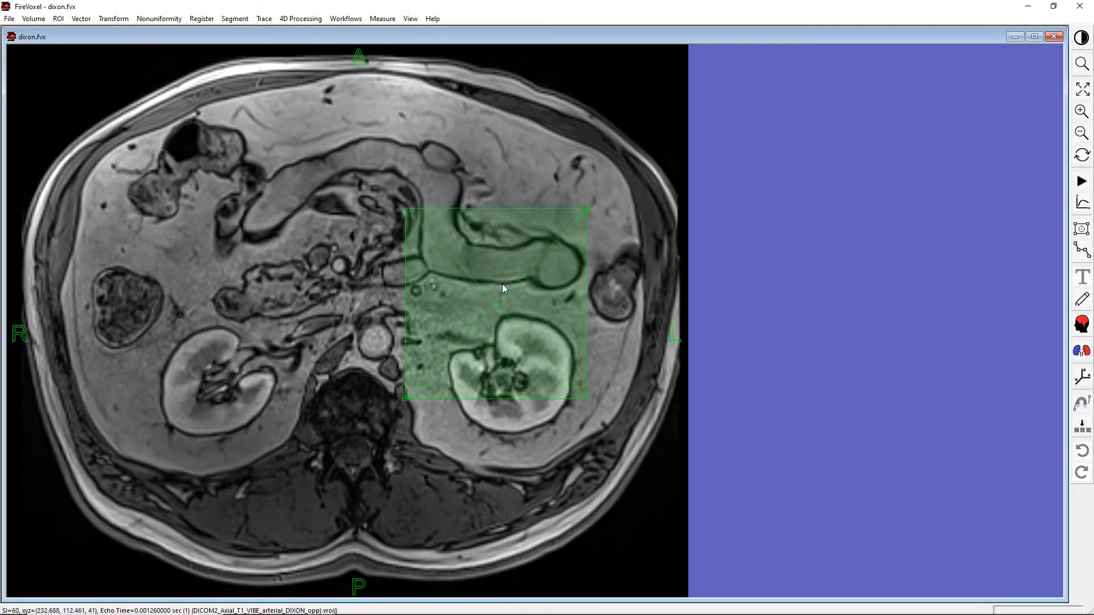
drag(503, 287, 518, 355)
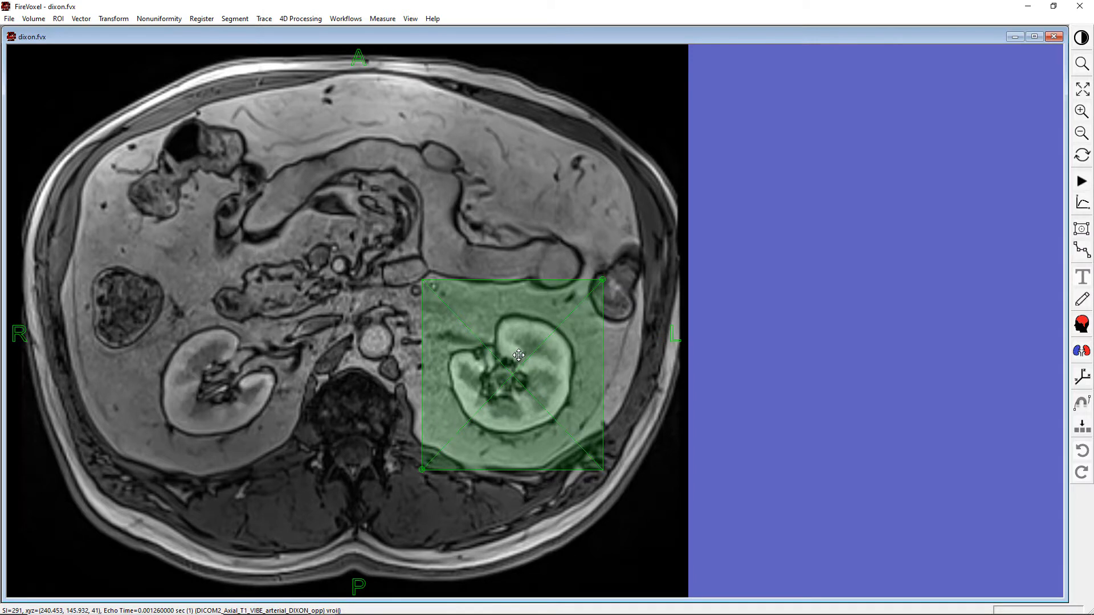
- Name the vector ROI LK in its properties and keep its color green
double_click(519, 355)
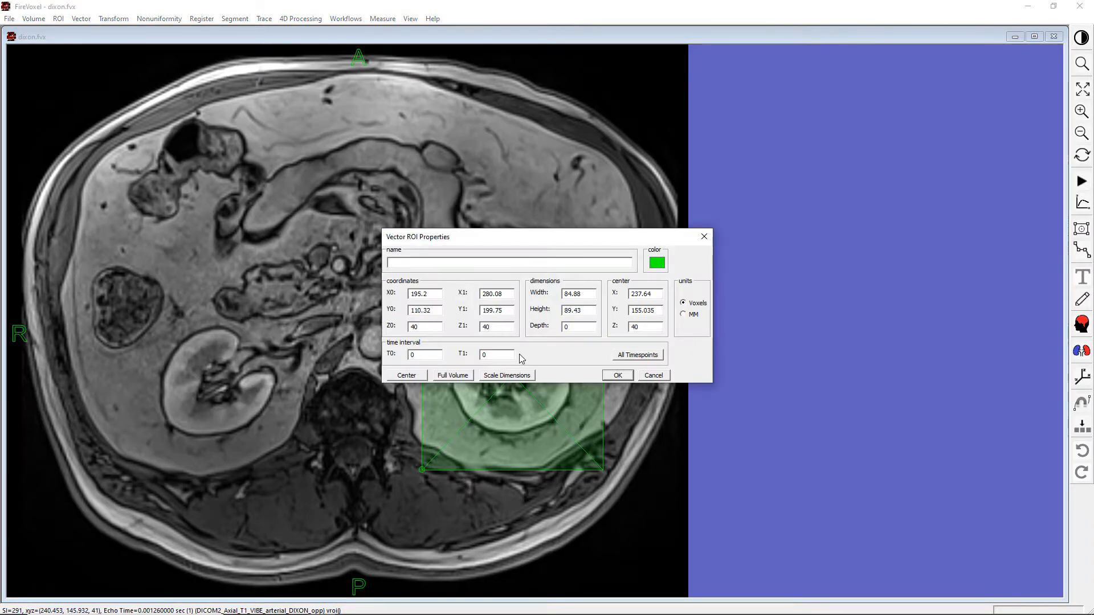
drag(520, 242, 514, 77)
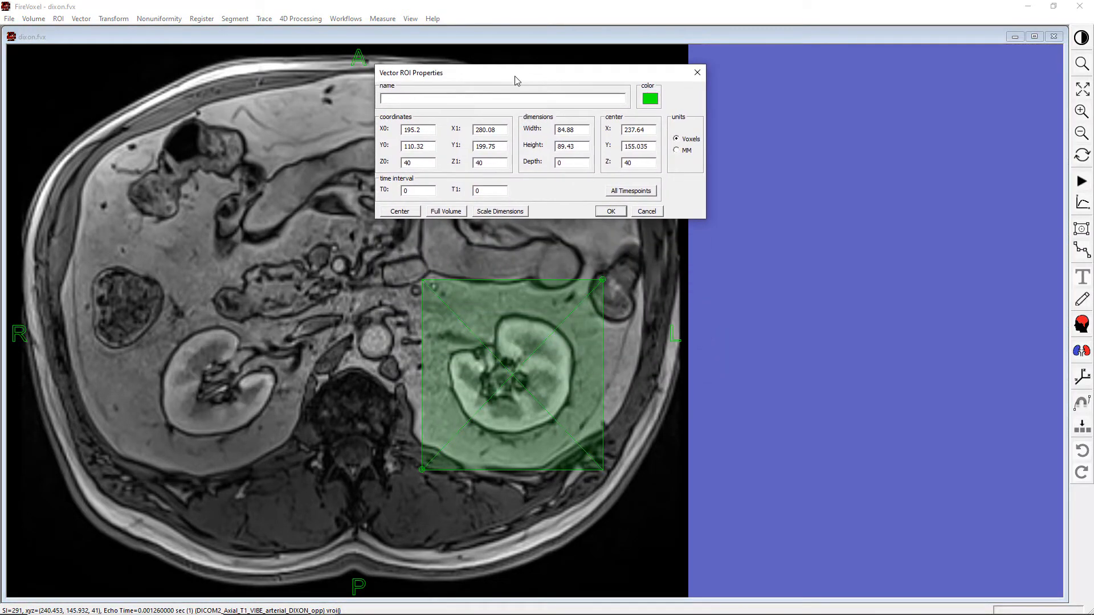
click(431, 100)
text(LK)
click(650, 100)
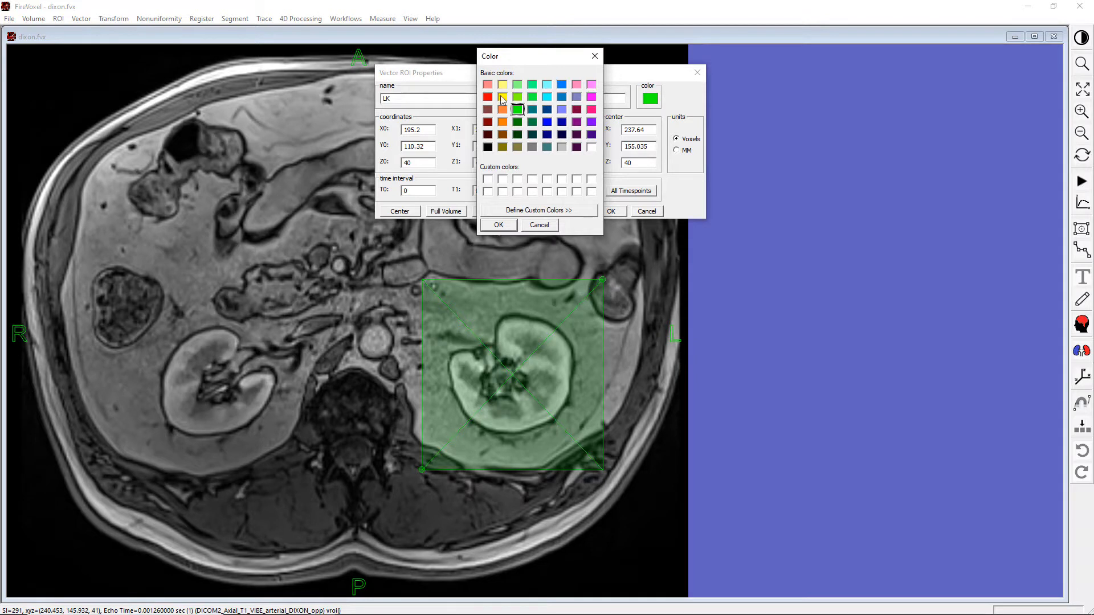
click(509, 225)
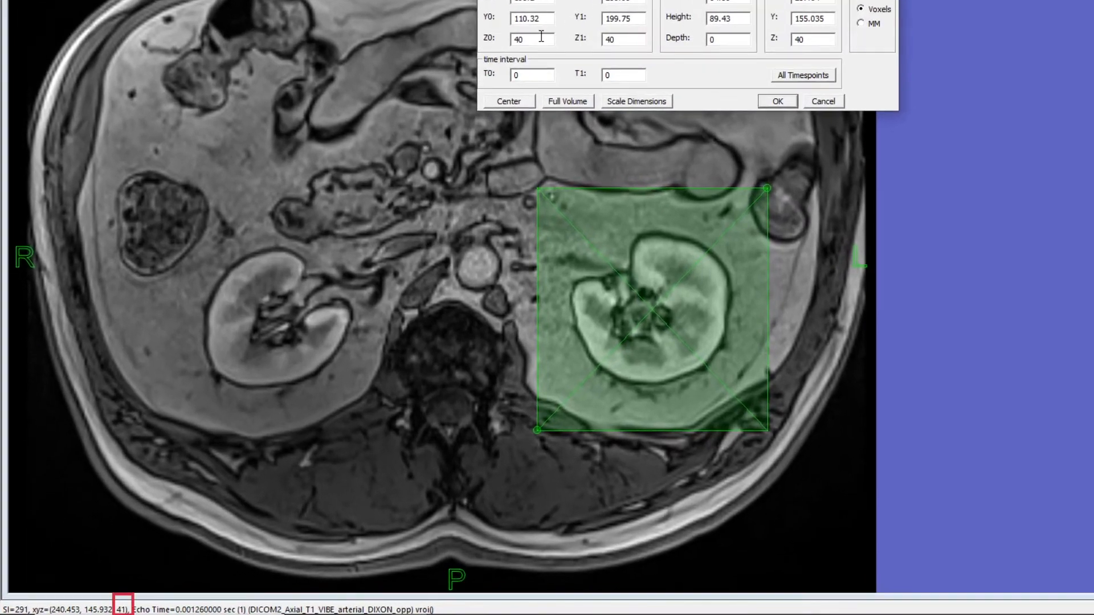
- Examine the ROI's Z coordinates, depth and time interval fields, and accept the properties
click(423, 161)
drag(532, 37, 506, 38)
drag(633, 39, 590, 41)
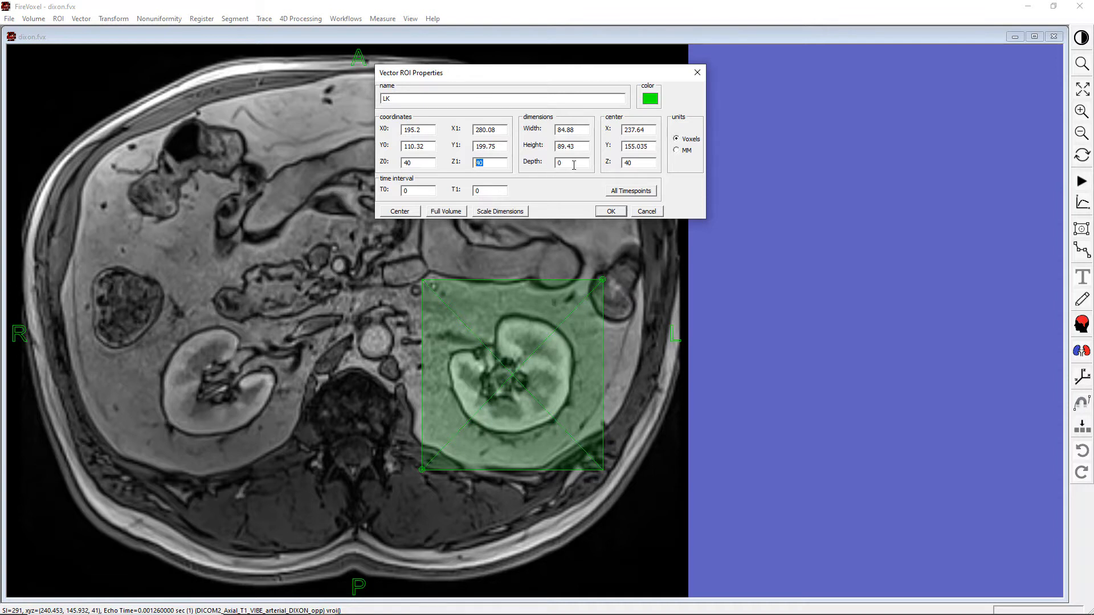
key(Tab)
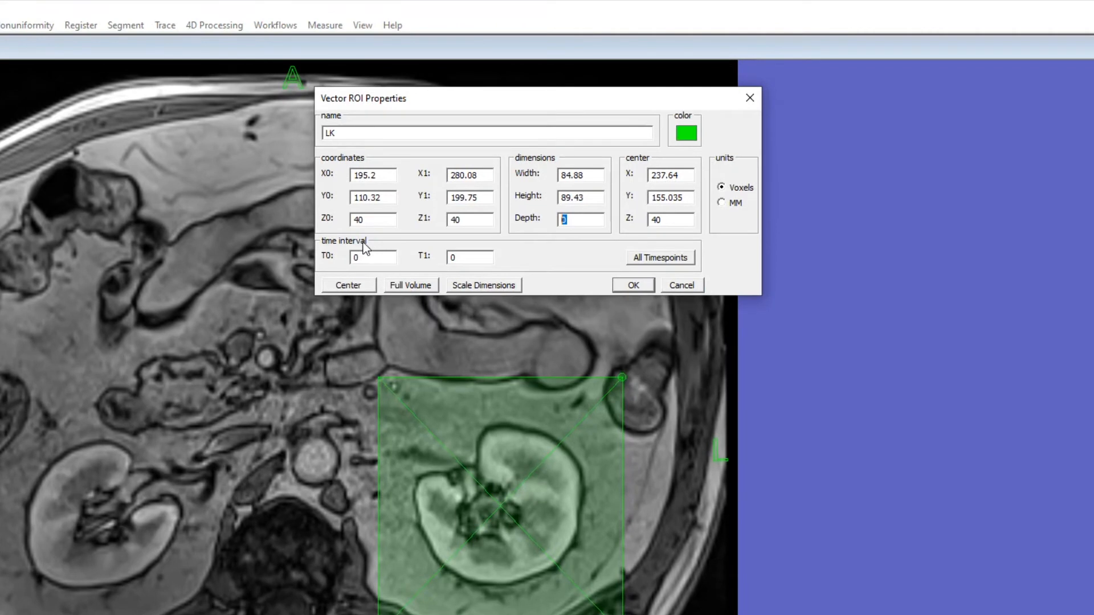
key(Tab)
key(Tab)
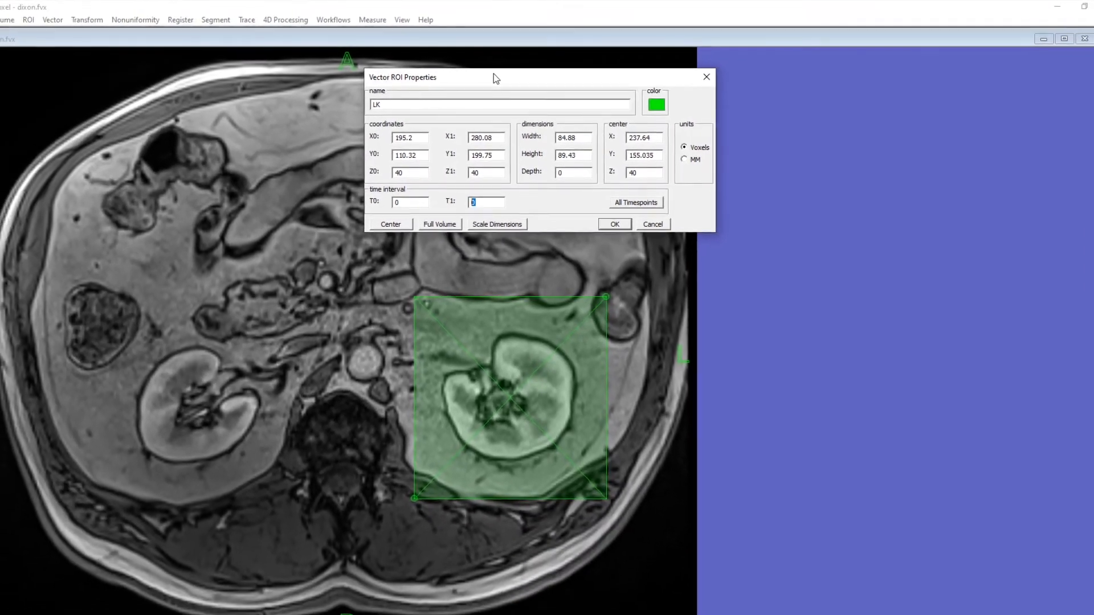
drag(494, 84, 836, 62)
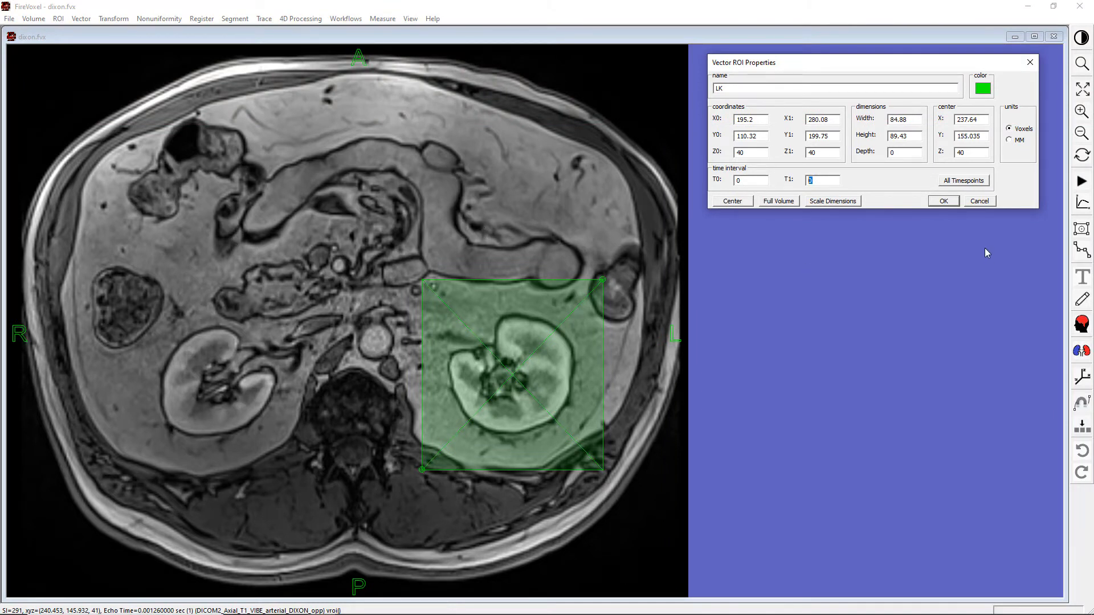
click(953, 201)
- Display all slices and extend the LK ROI through the kidney by setting Z0 to 3 and Z1 to 59
double_click(494, 224)
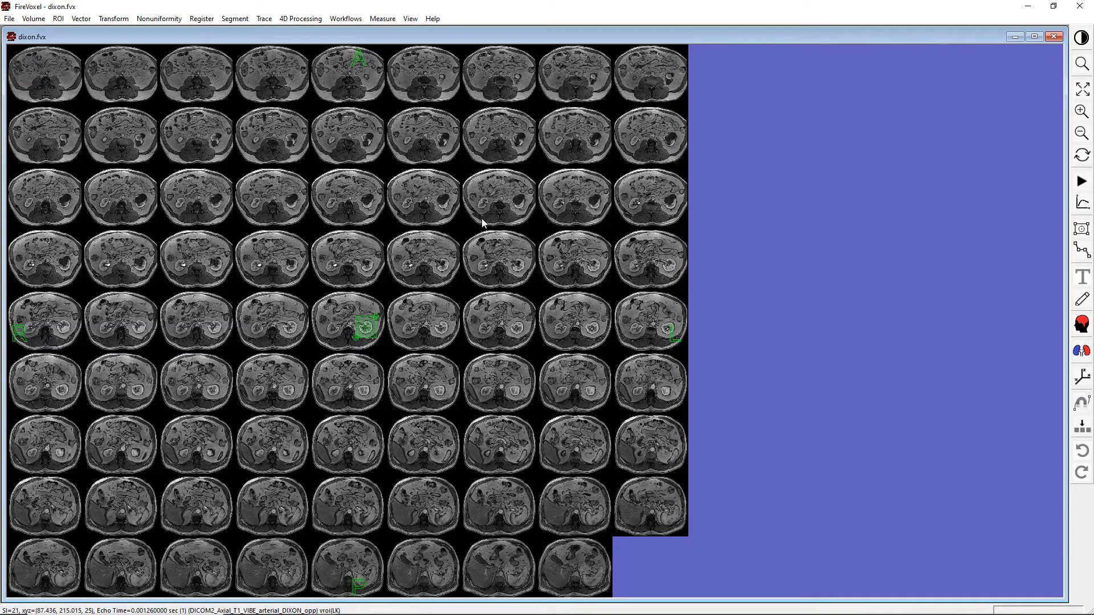
click(282, 83)
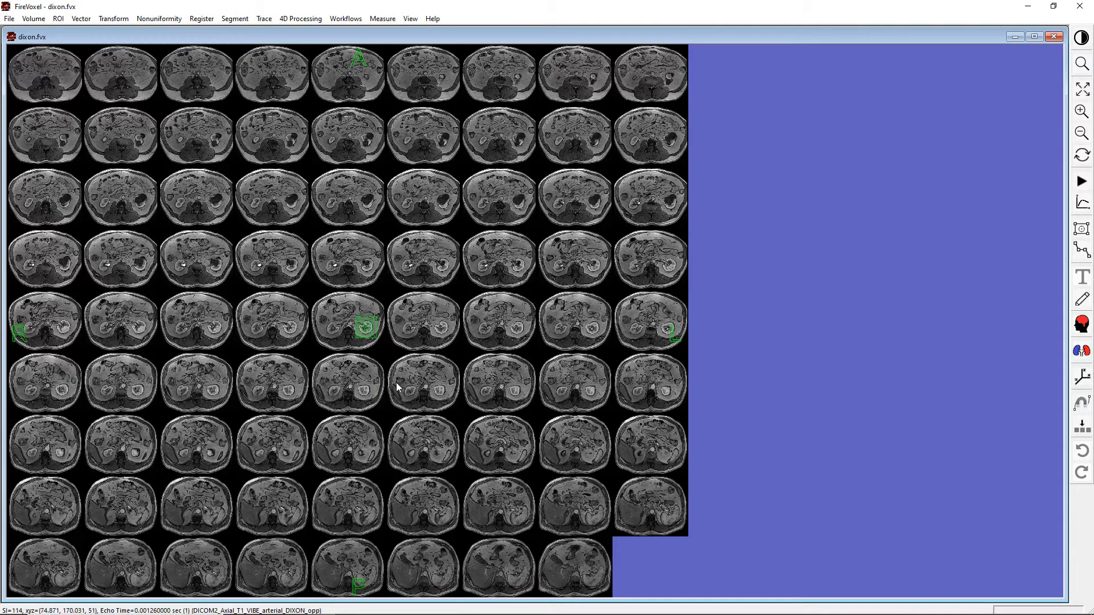
double_click(370, 331)
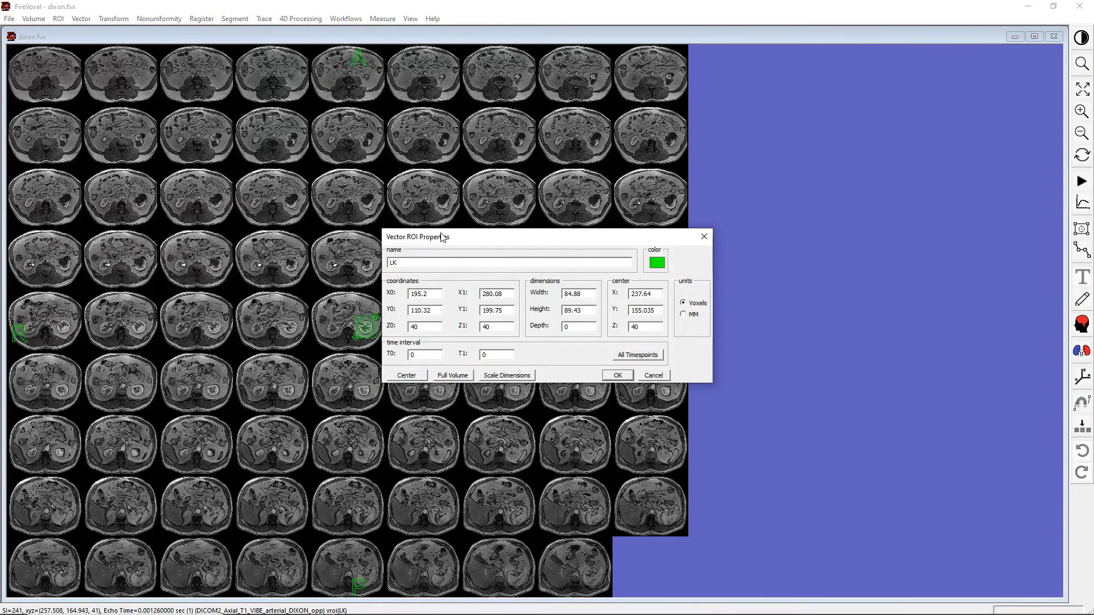
drag(444, 237, 758, 52)
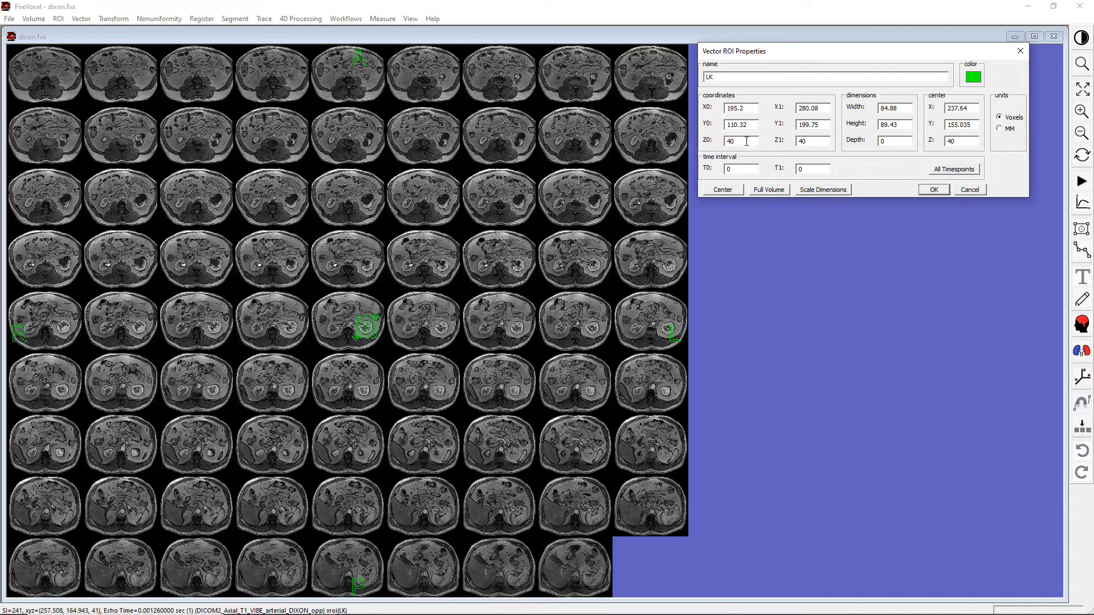
drag(737, 140, 708, 139)
text(3)
drag(809, 140, 773, 145)
text(5)
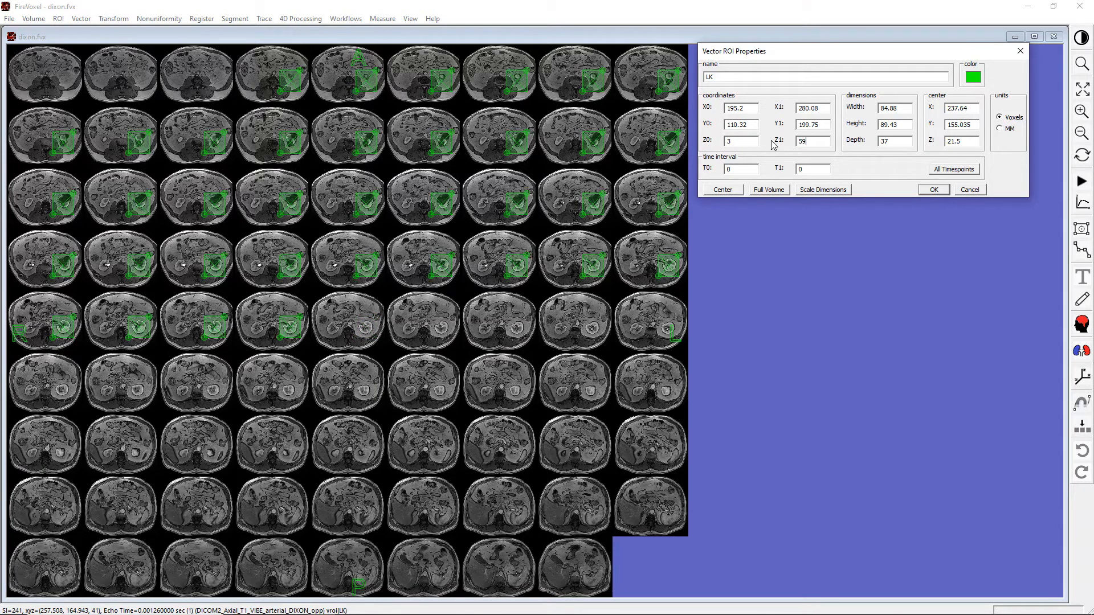
text(9)
- Extend the LK ROI to all timepoints, from T0 0 to T1 3, and accept the properties
click(755, 143)
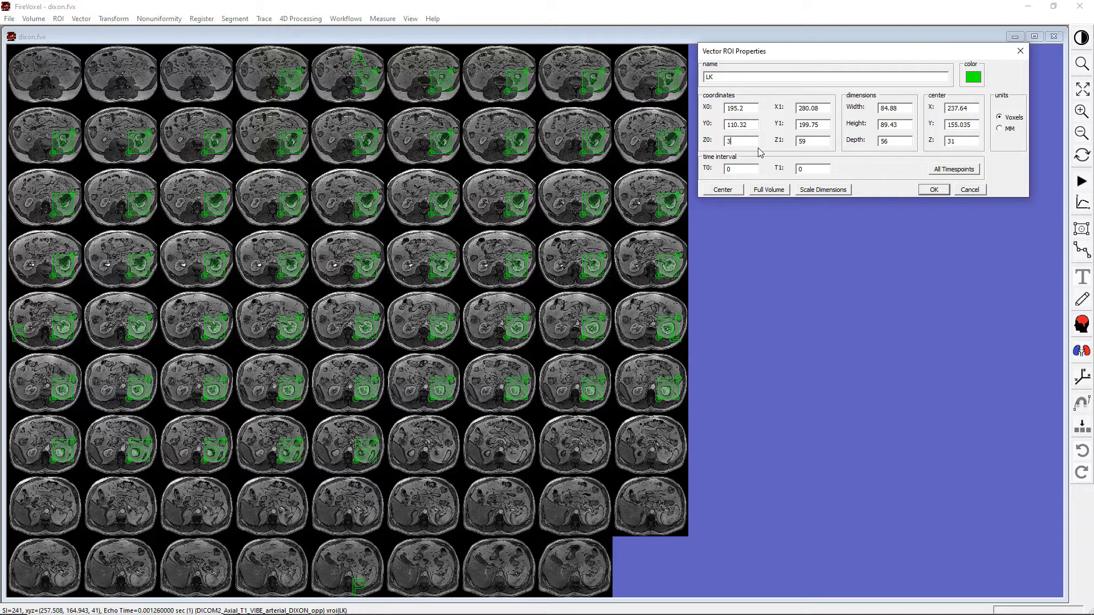
click(756, 168)
key(Tab)
text(3)
click(961, 169)
click(934, 191)
- Step through the Dixon volumes and back to check the LK ROI on every timepoint
key(Right)
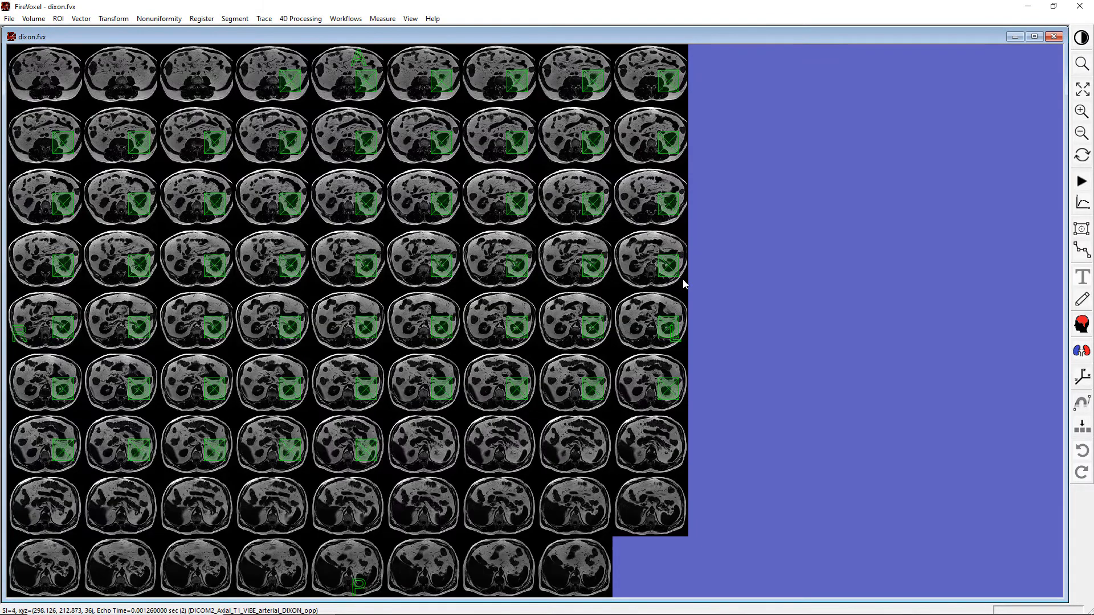
key(Right)
key(Right)
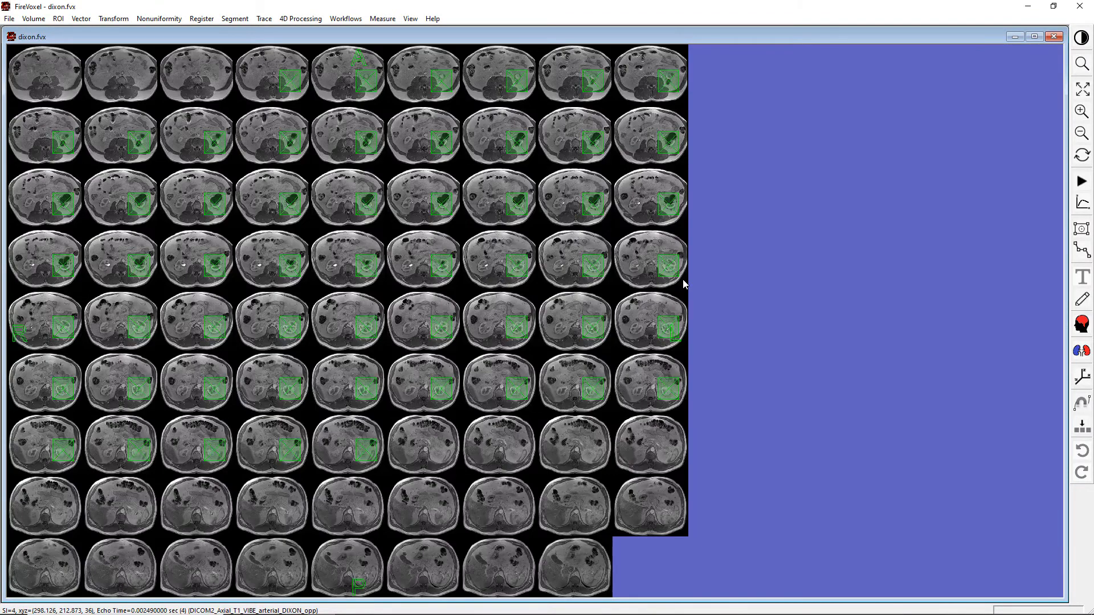
key(Left)
key(Left)
key(Left)
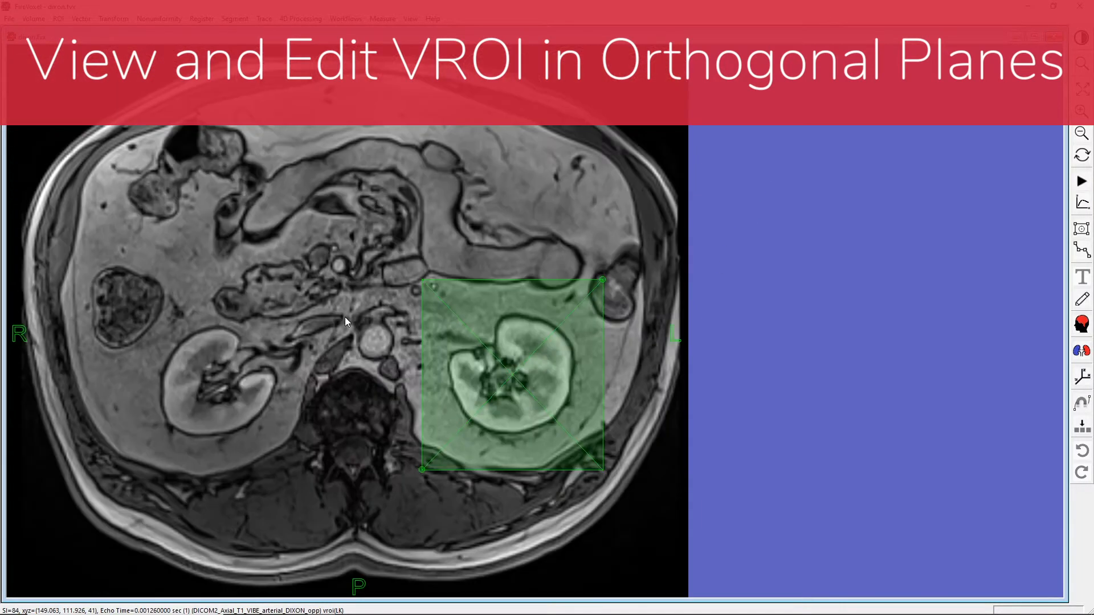
- Enlarge slice 41 and display the volume with its ROI in three orthogonal planes
double_click(344, 317)
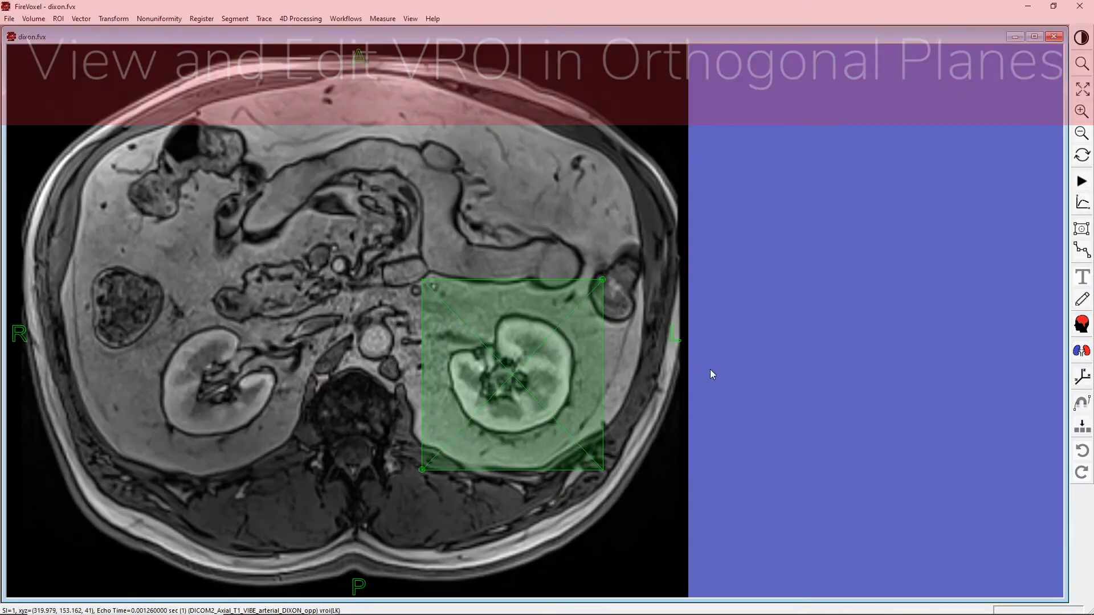
click(1082, 377)
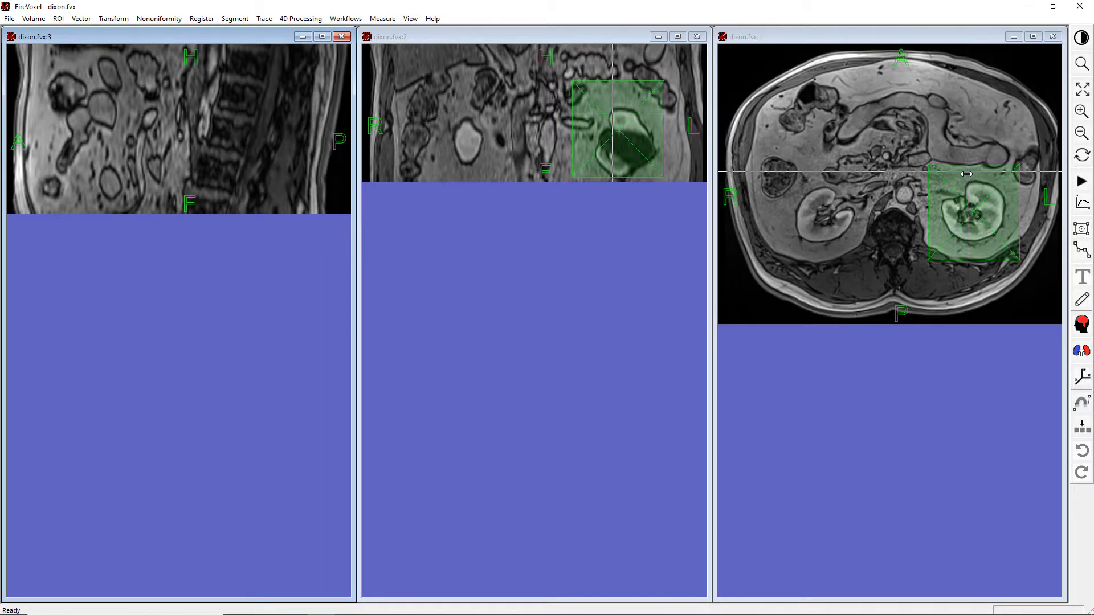
- Confirm Multiprojection Synchronize on left mouse click as the volumetric cursor mode in the user interface options
click(9, 19)
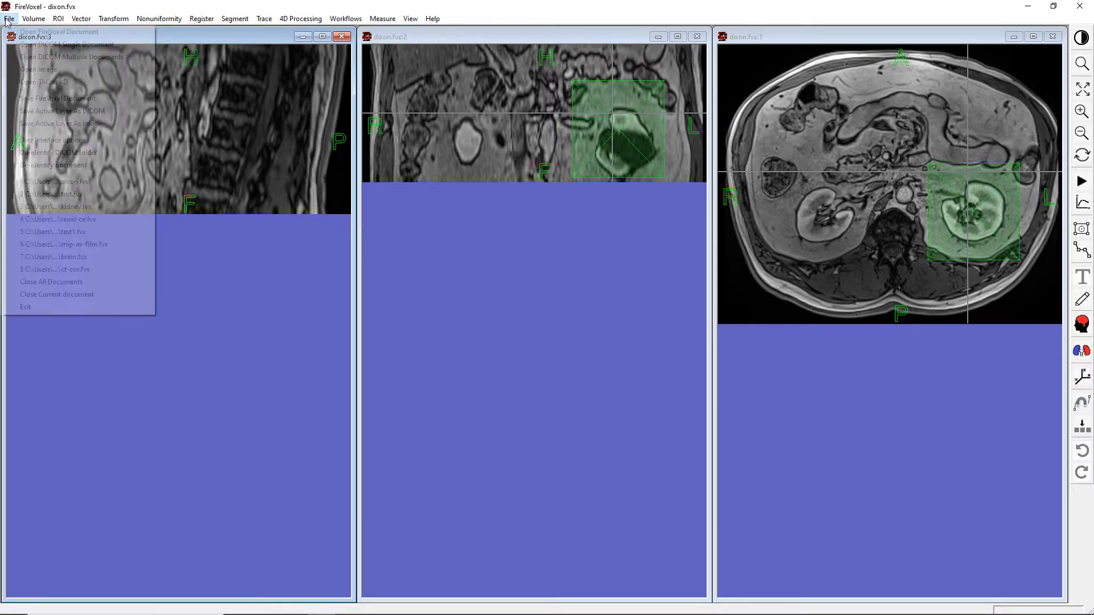
click(51, 140)
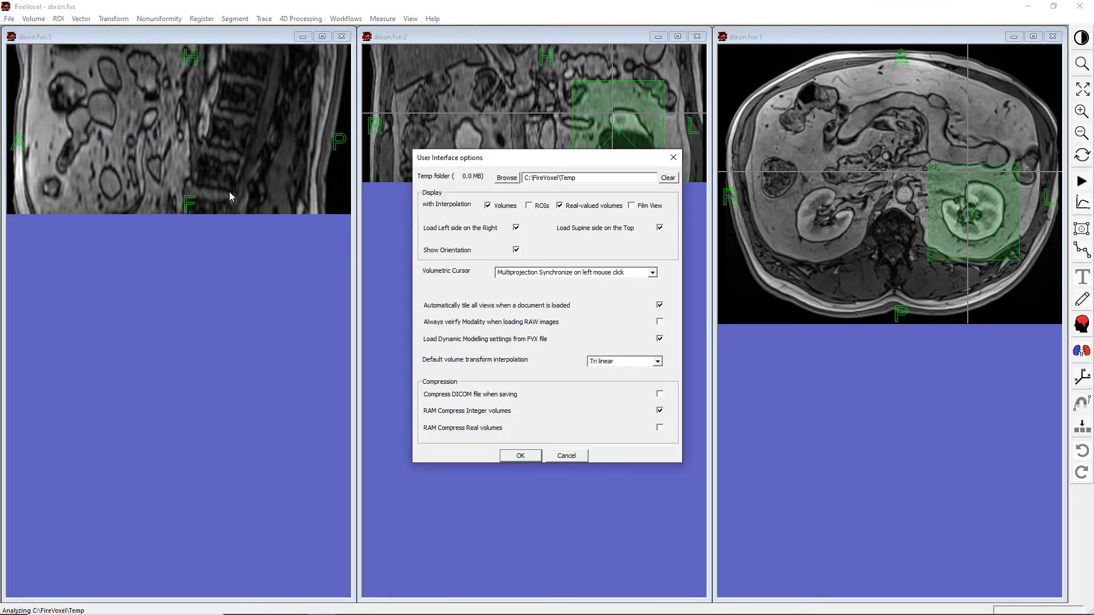
click(586, 275)
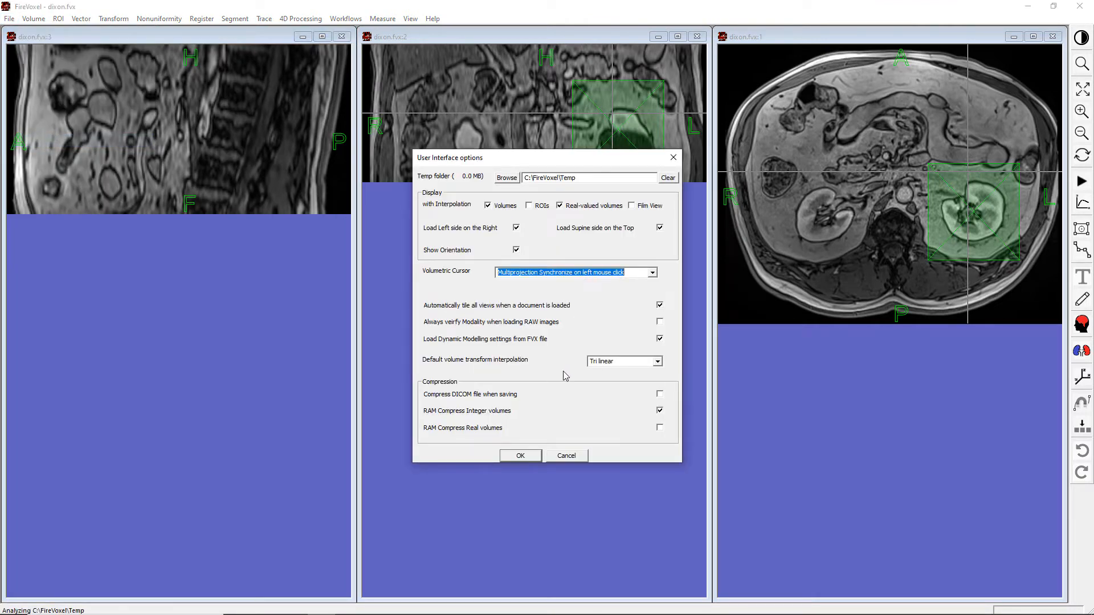
click(520, 455)
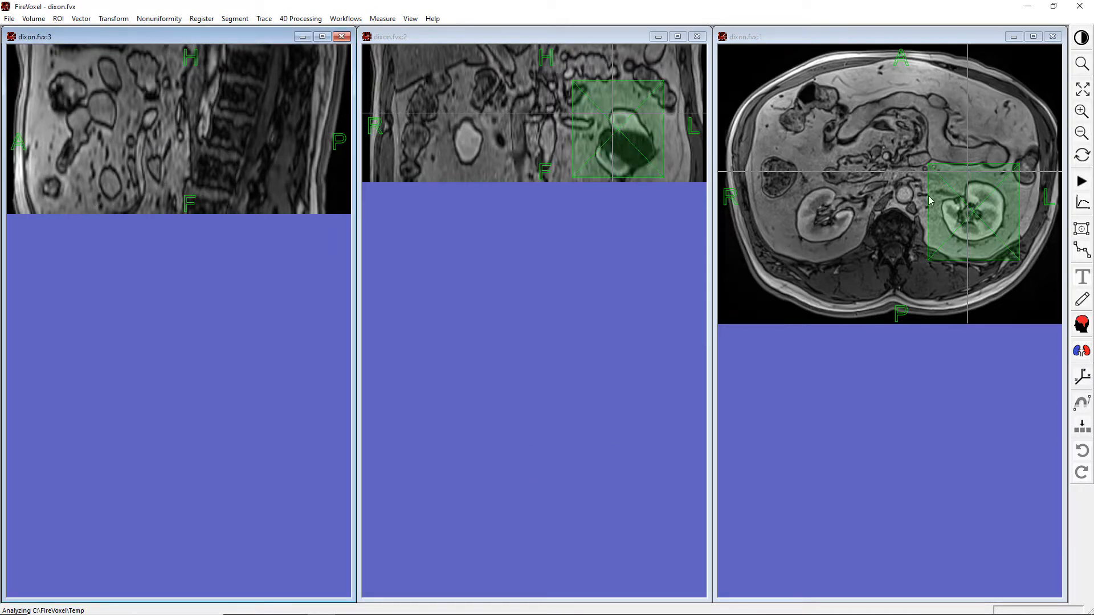
- Examine the LK ROI around the left kidney in the synchronized axial, coronal and sagittal views
click(946, 192)
scroll(946, 192, down, 6)
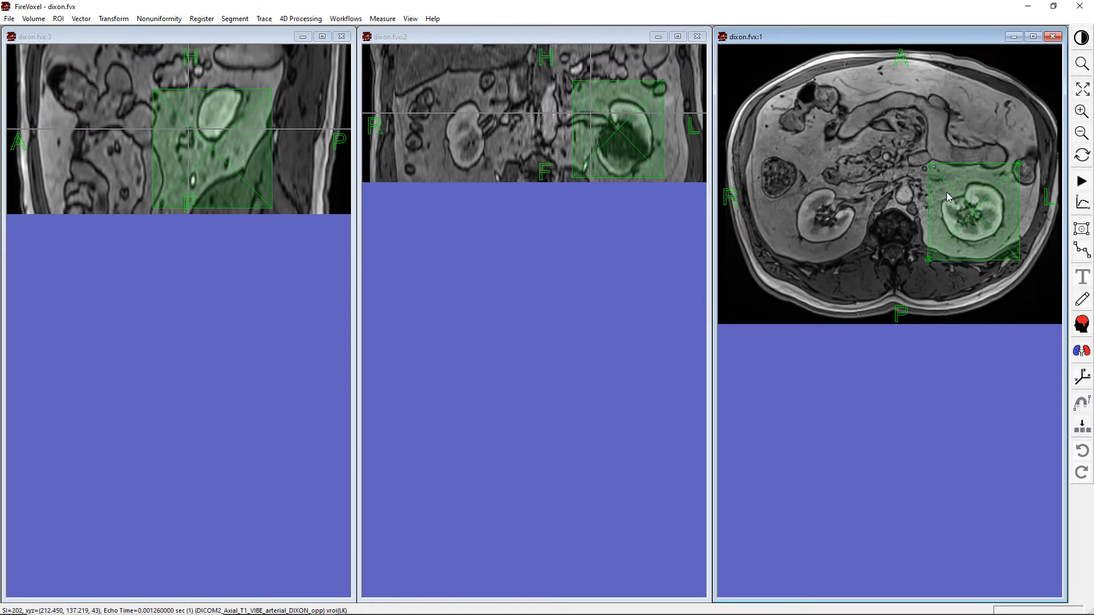
click(619, 126)
scroll(618, 126, down, 3)
scroll(618, 127, down, 2)
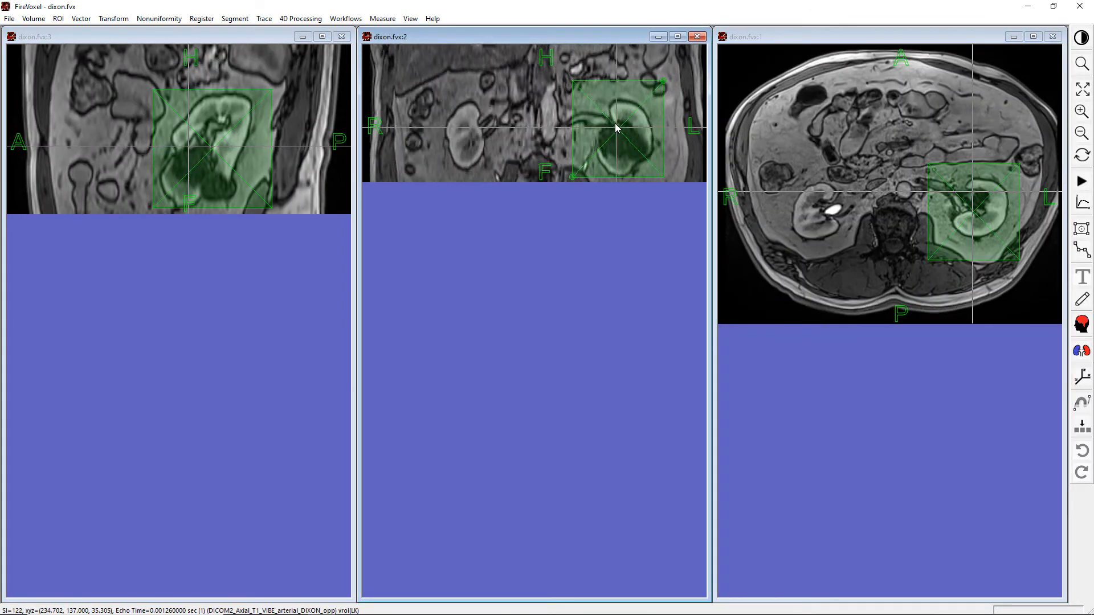
click(214, 167)
scroll(214, 167, down, 9)
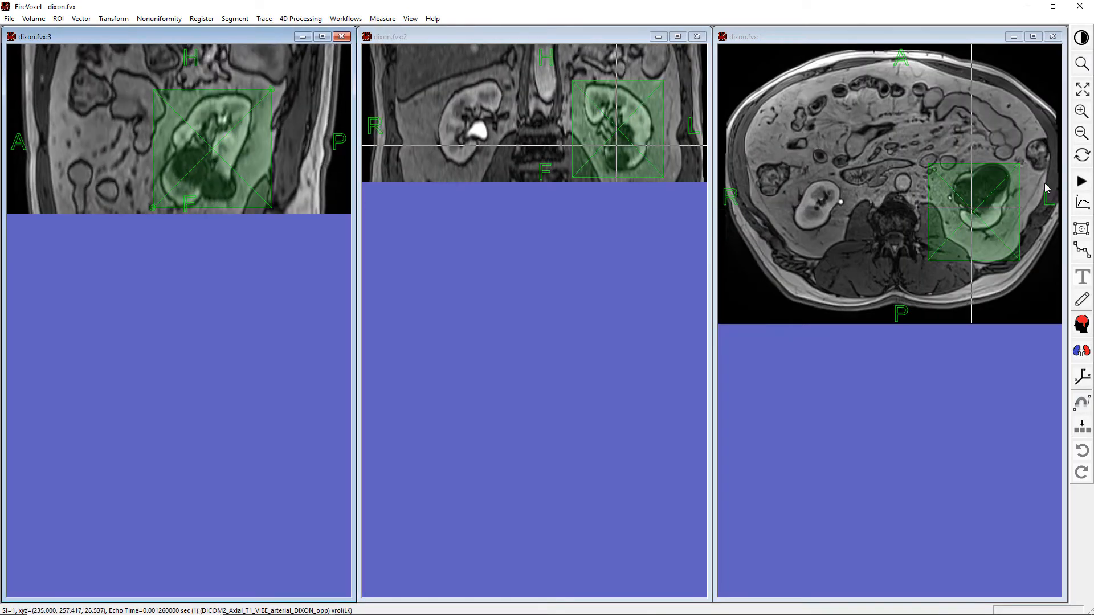
- Move the LK ROI slightly anteriorly around the left kidney on the axial slice
click(949, 186)
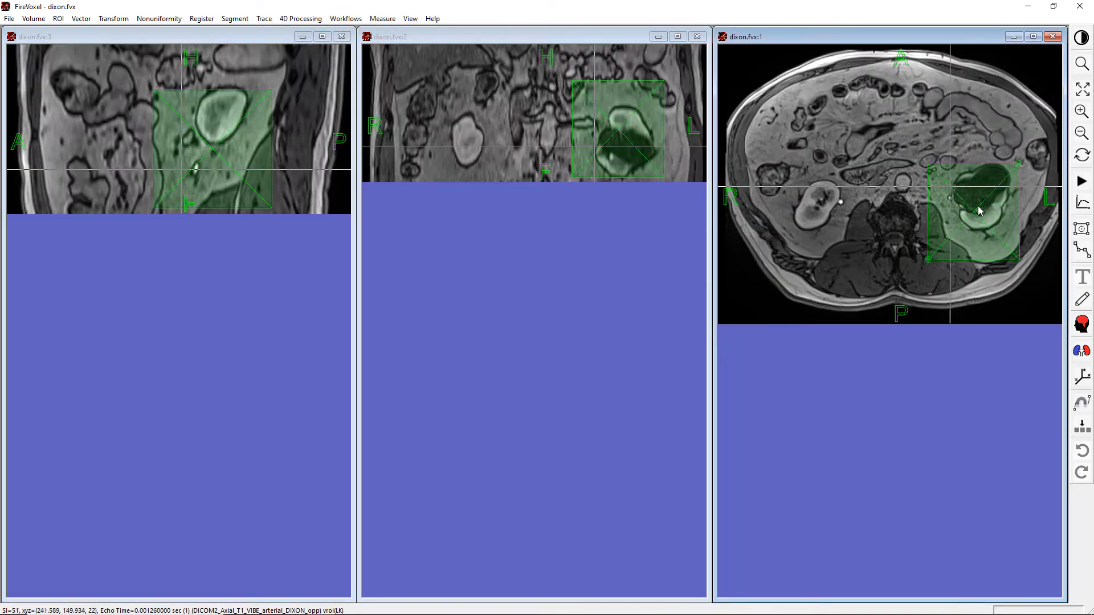
drag(979, 203, 981, 191)
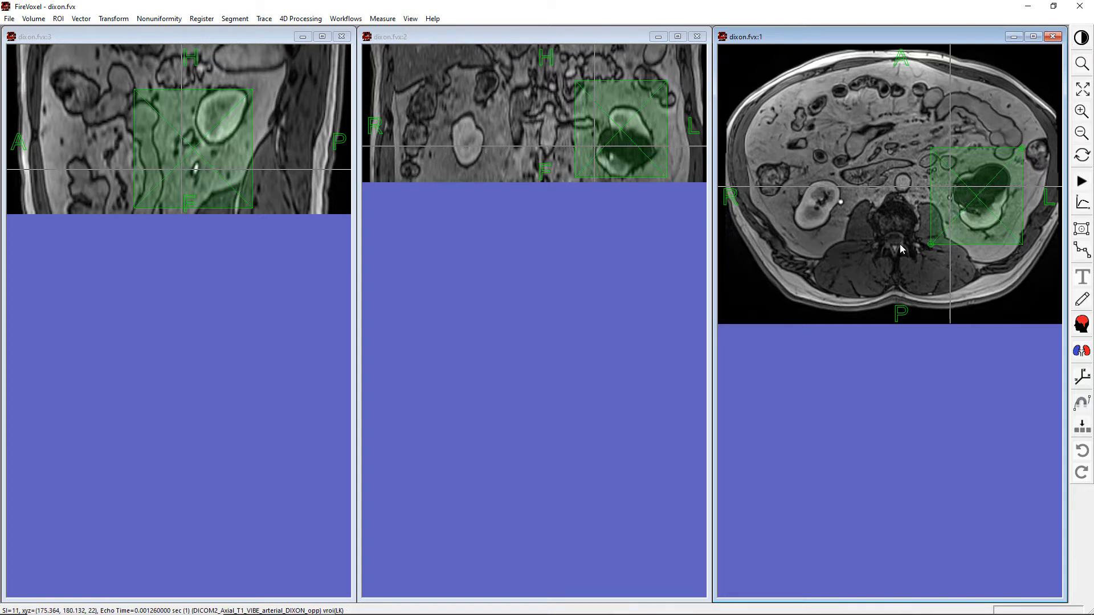
- Load the image dixon_right_kidney.nii from the Image Processing Projects folder as an ROI layer over the Dixon volume
click(818, 224)
right_click(818, 224)
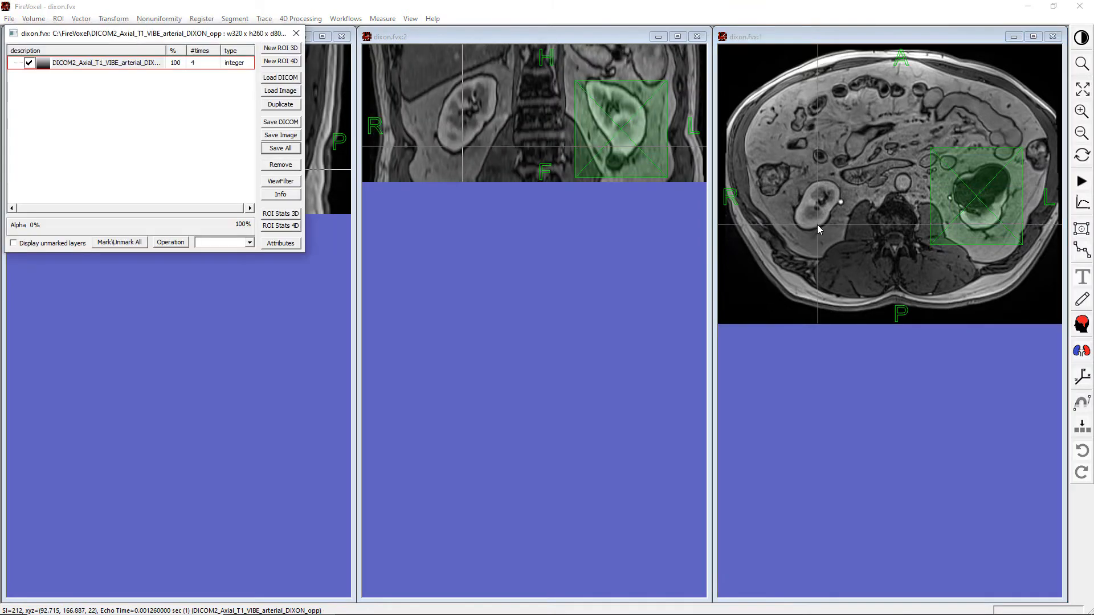
drag(179, 28, 910, 334)
click(1022, 397)
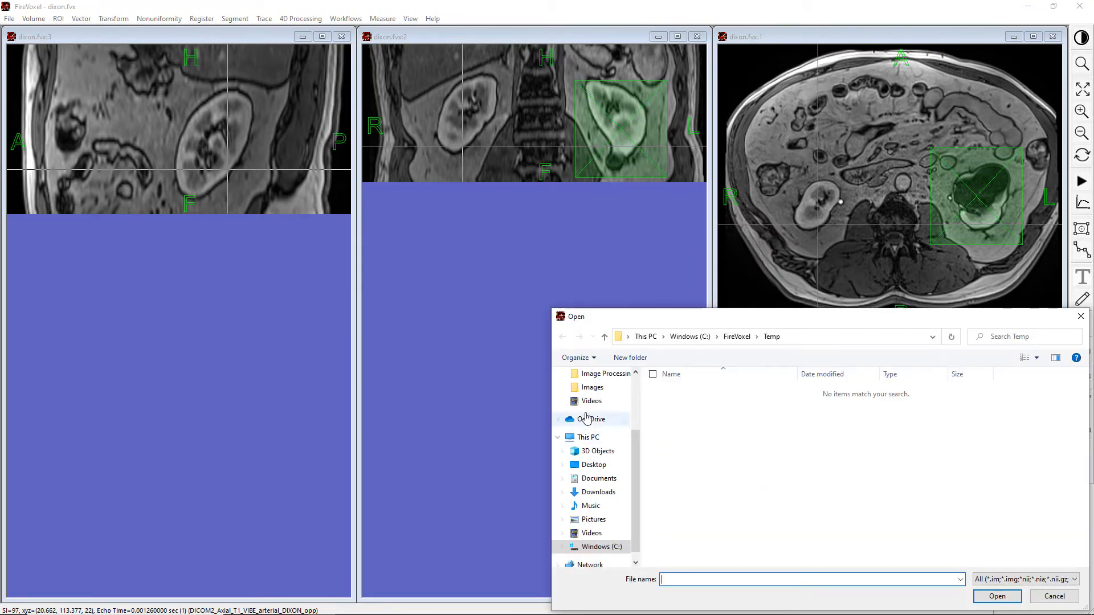
click(601, 373)
click(683, 391)
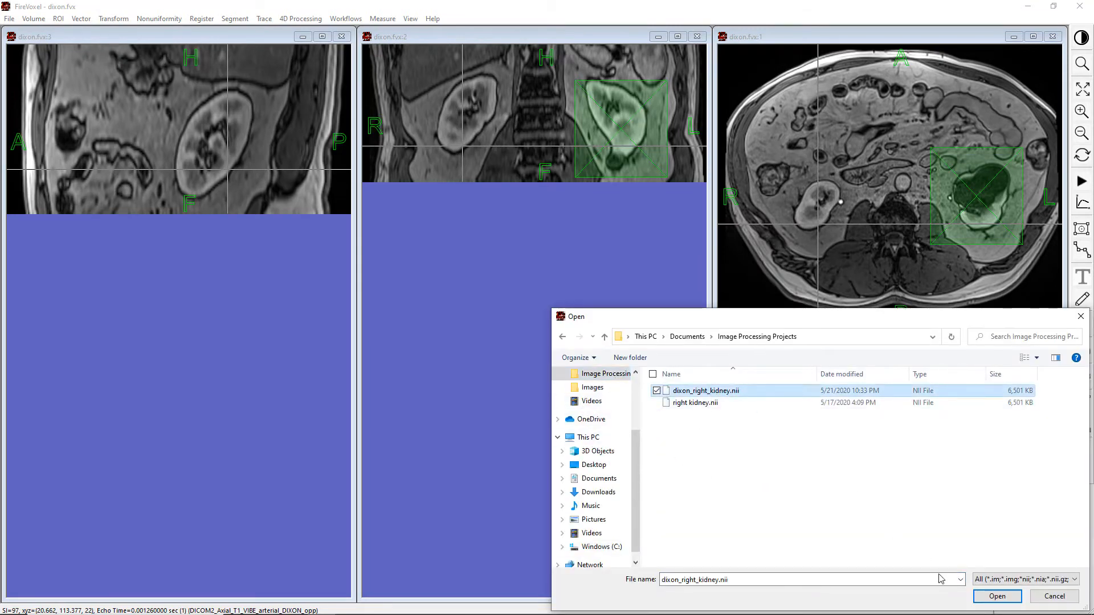
click(975, 594)
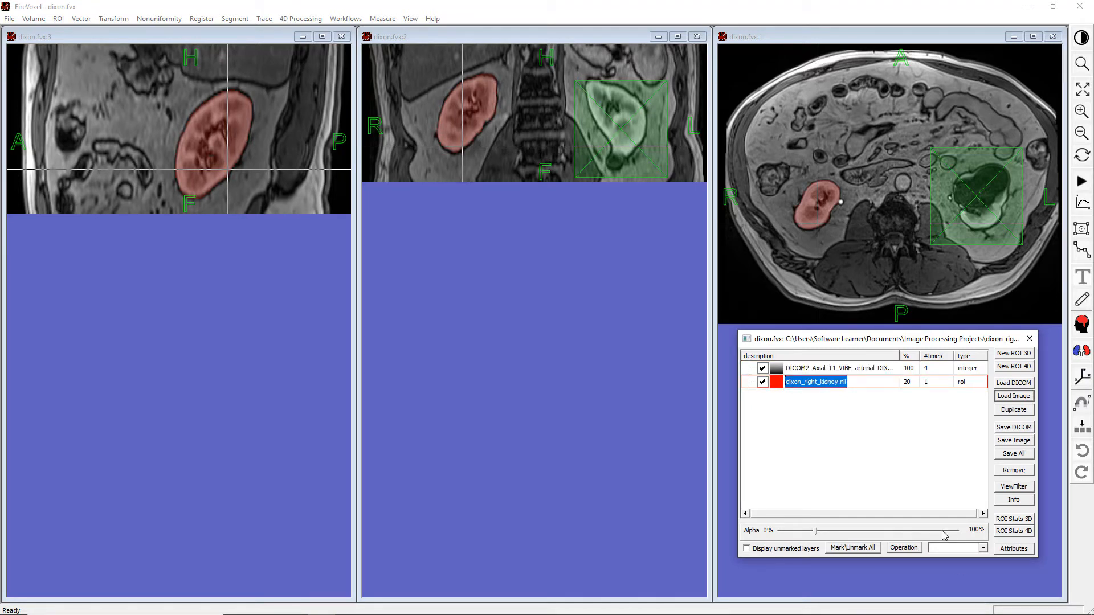
- Enclose the connected components of the right kidney mask with vector ROIs and dismiss the layer control
click(866, 186)
scroll(865, 185, up, 8)
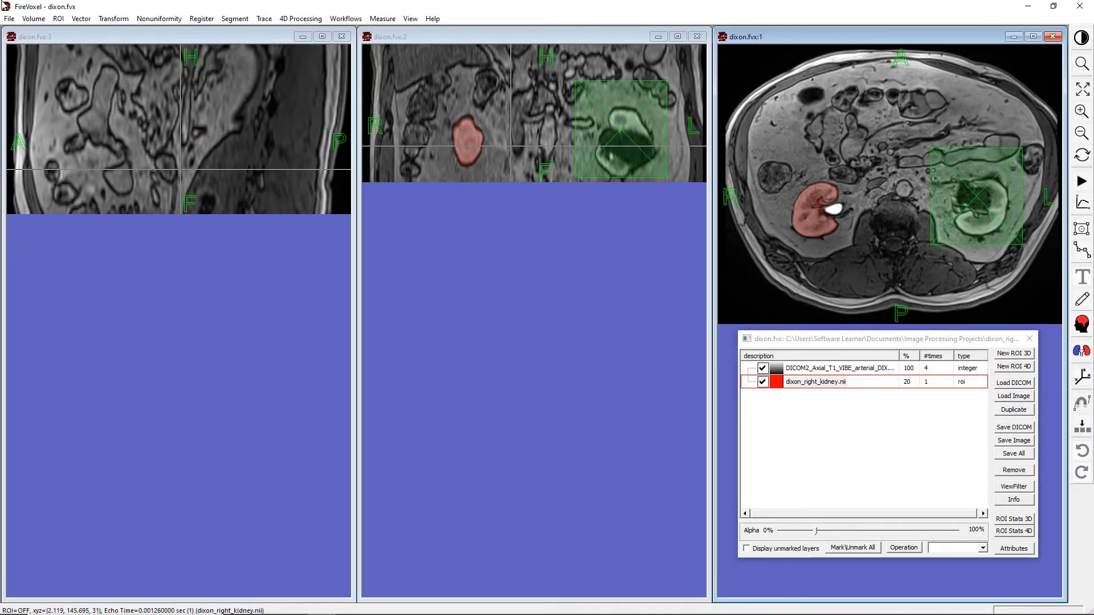
click(80, 21)
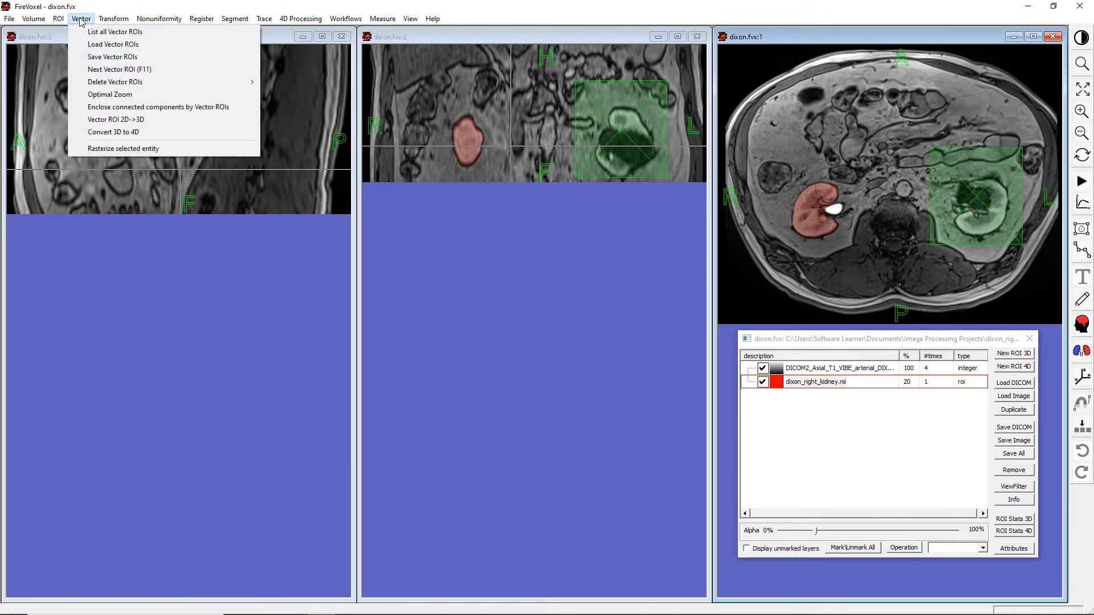
click(106, 108)
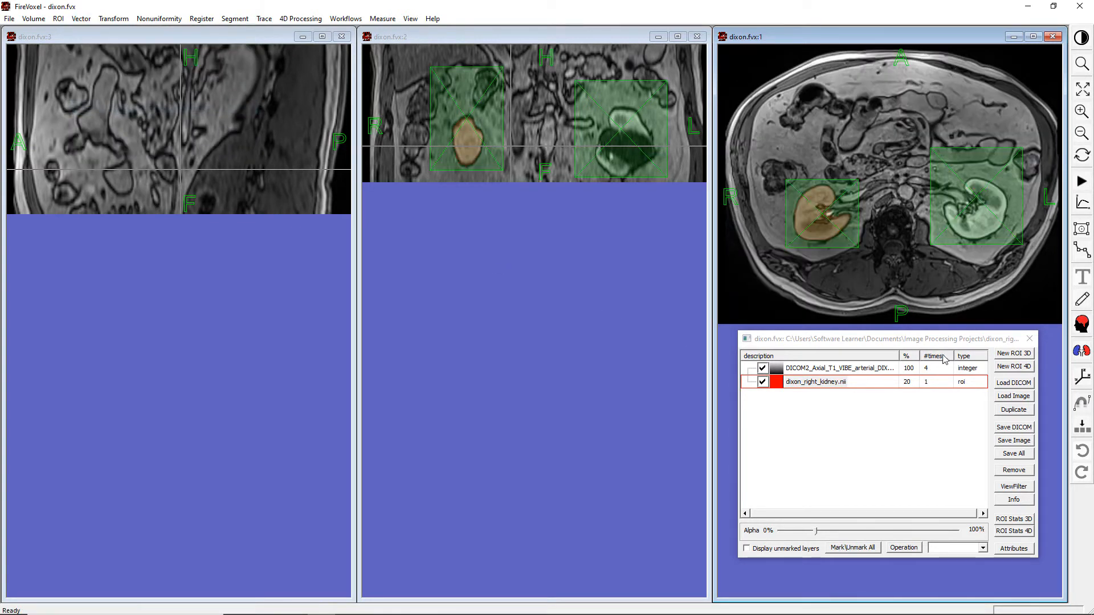
click(1029, 338)
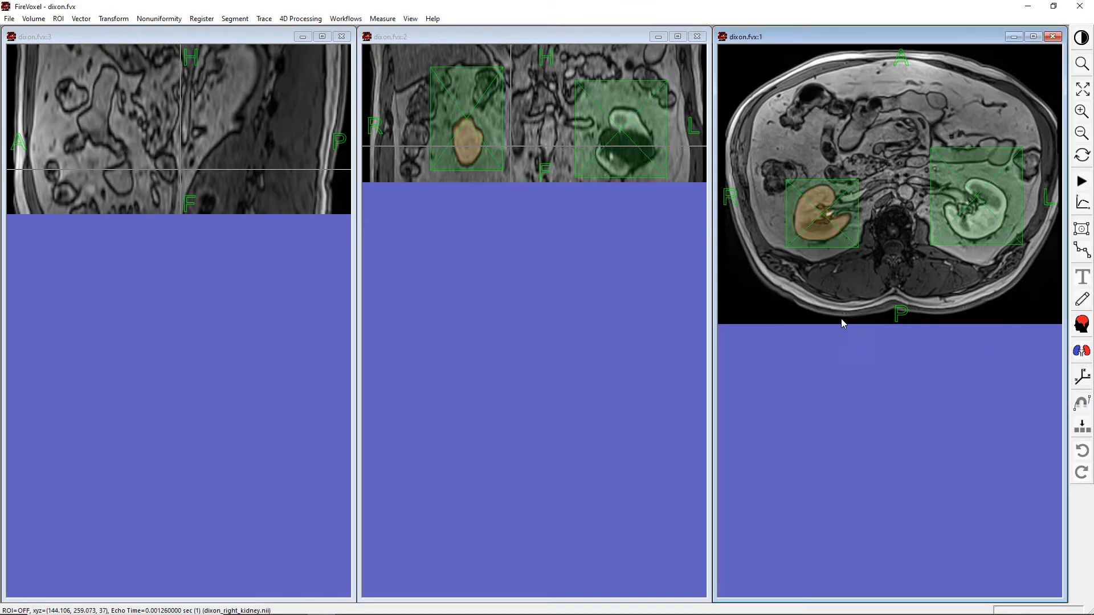
- Color the right kidney's vector ROI blue and name it RK
double_click(822, 239)
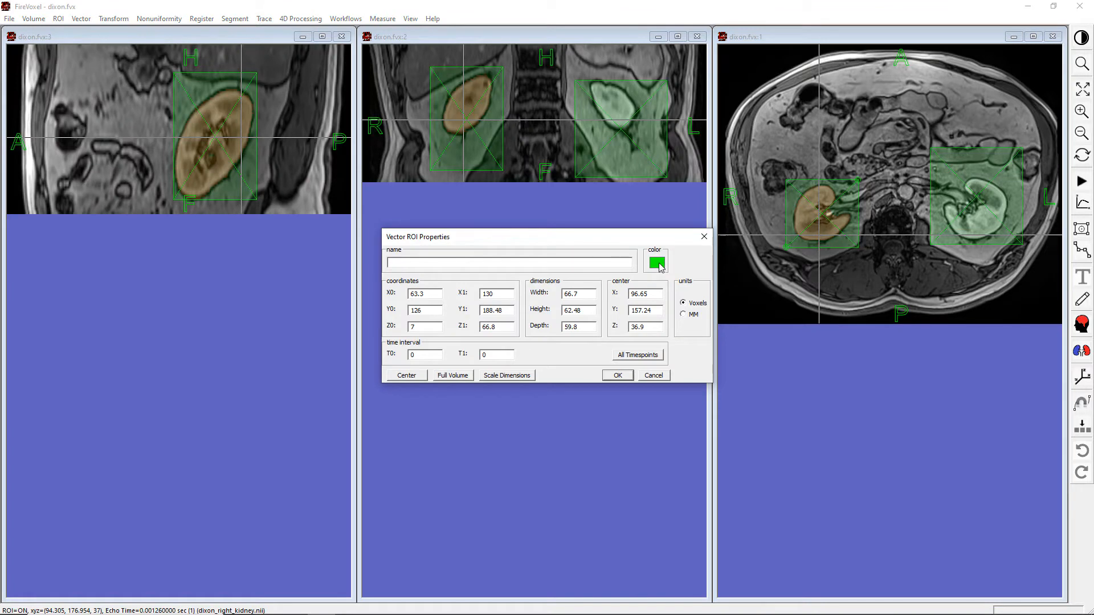
click(658, 263)
click(572, 250)
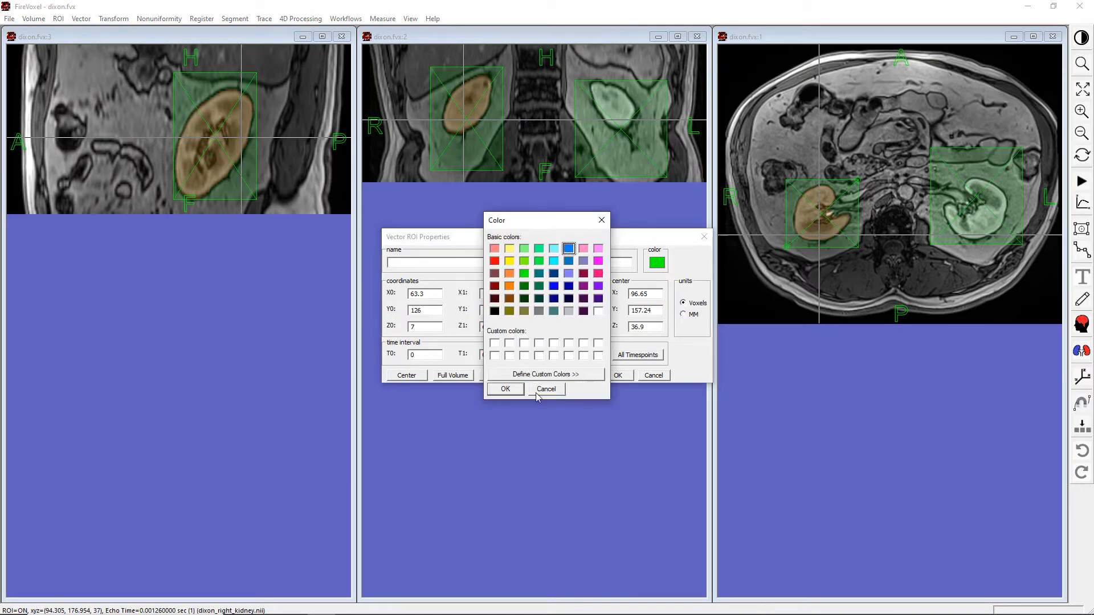
click(519, 391)
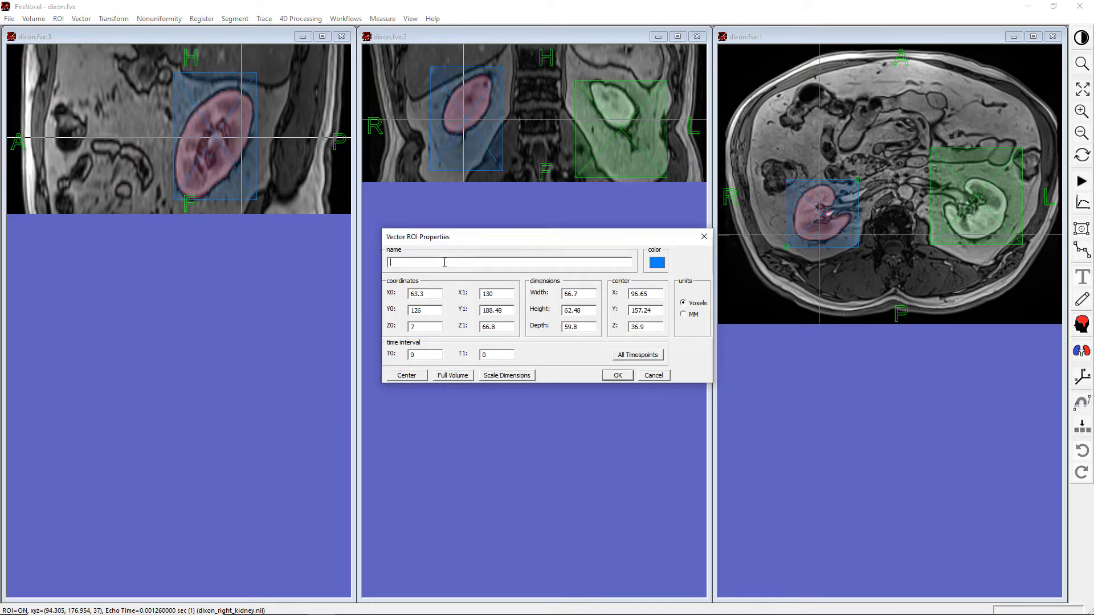
key(Return)
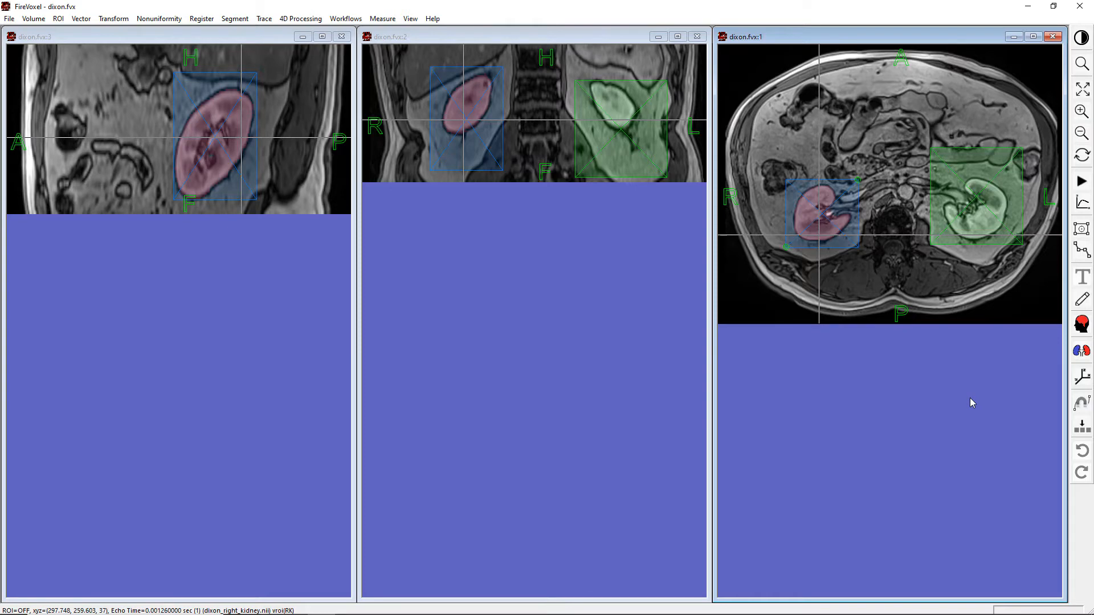
- Minimize the axial and sagittal views, maximize the coronal view and bring up a slice through the middle of both kidneys
click(1013, 37)
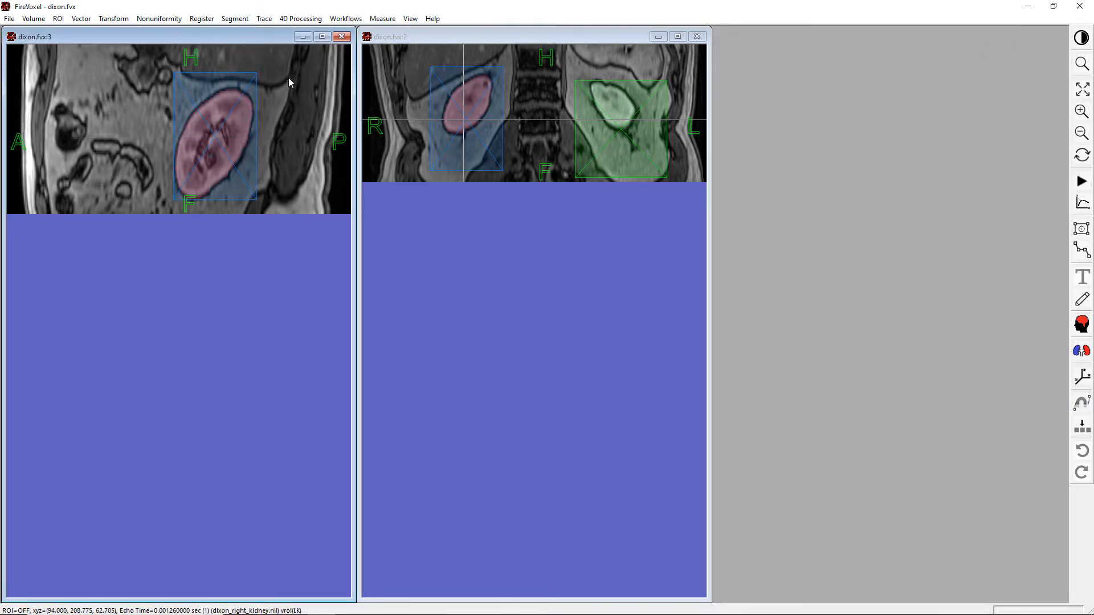
click(302, 37)
click(676, 37)
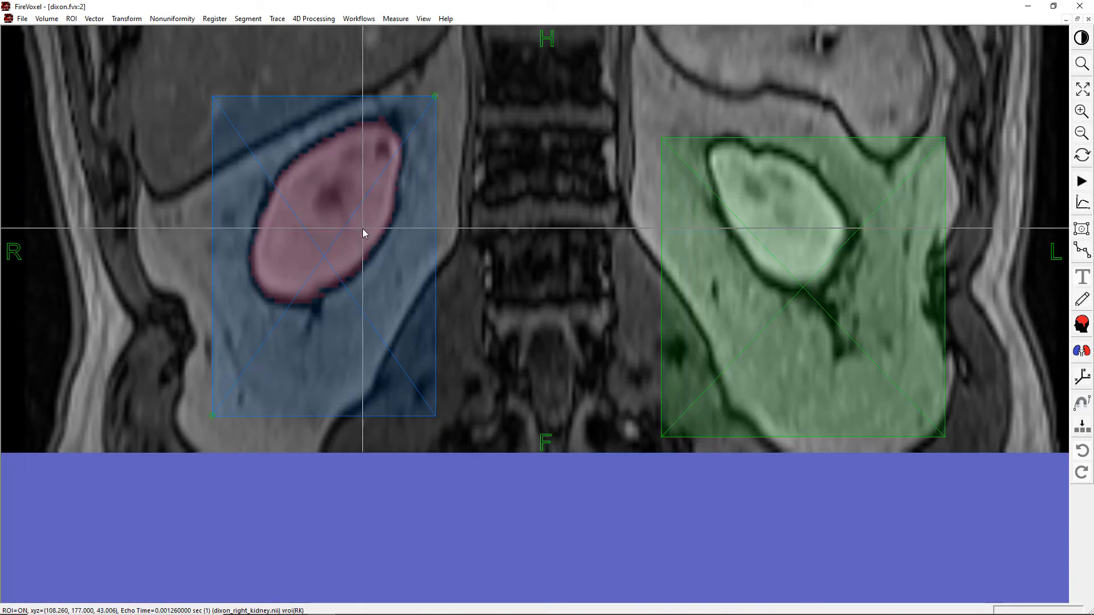
click(363, 229)
scroll(363, 229, down, 12)
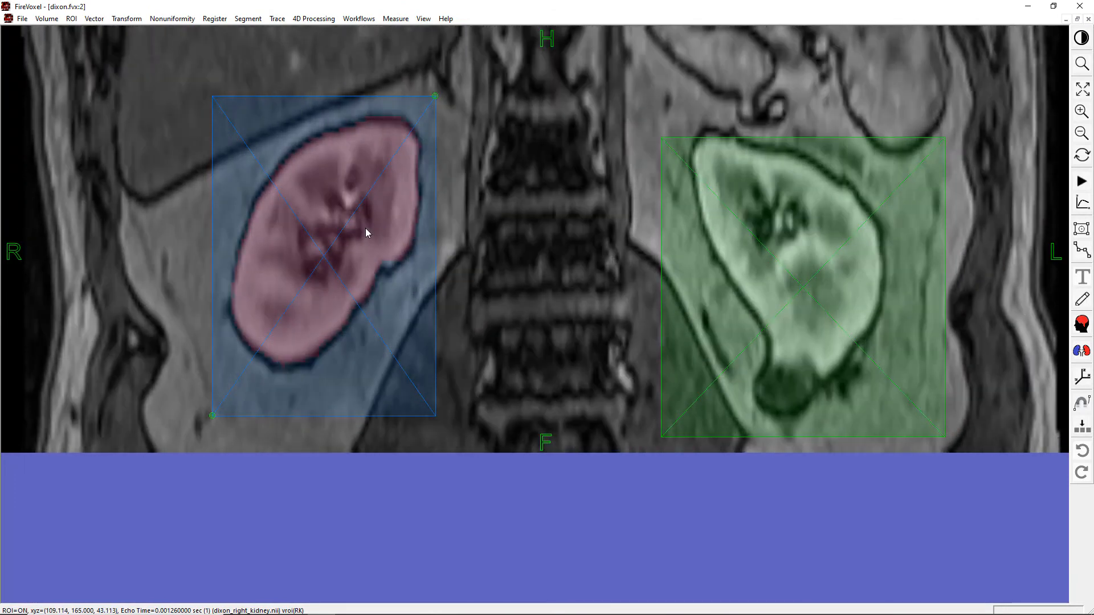
scroll(365, 228, down, 4)
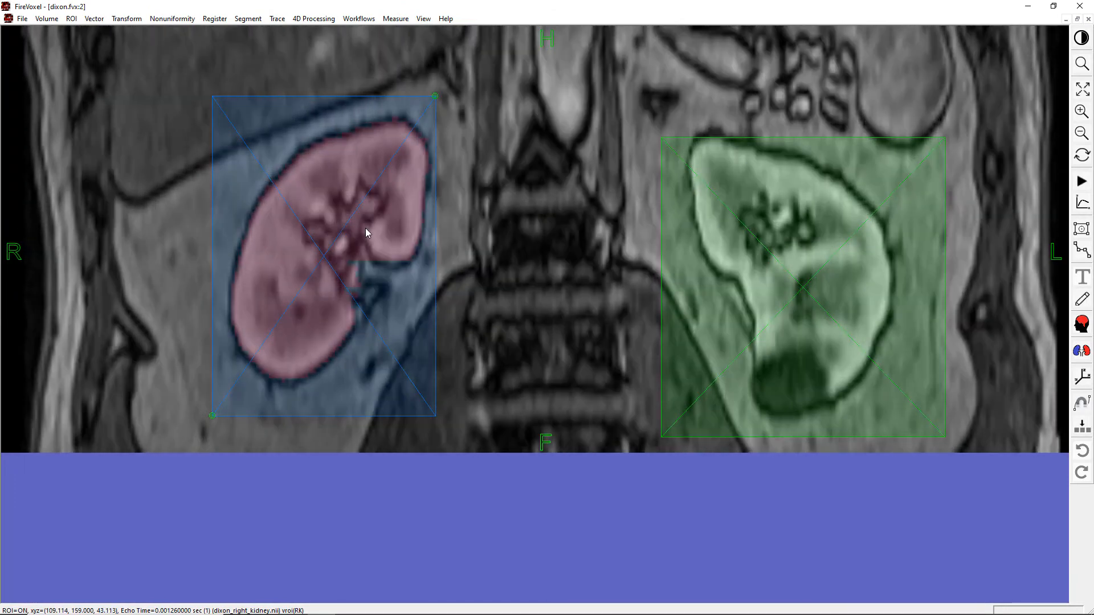
scroll(364, 227, up, 1)
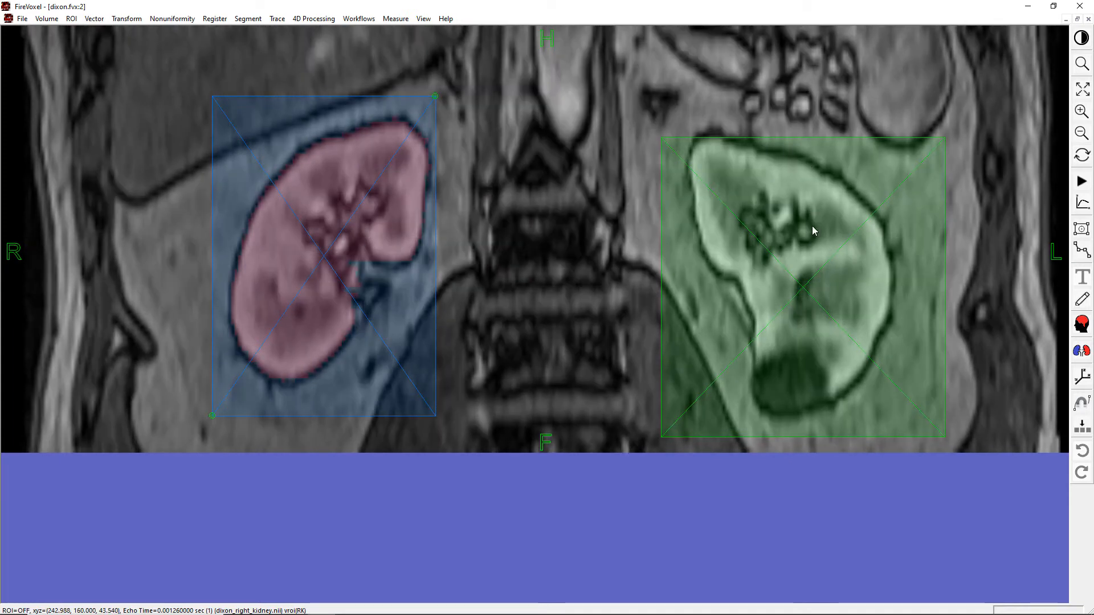
- Reposition the LK ROI and shrink it at its corners to fit tightly around the left kidney in the coronal view
click(795, 201)
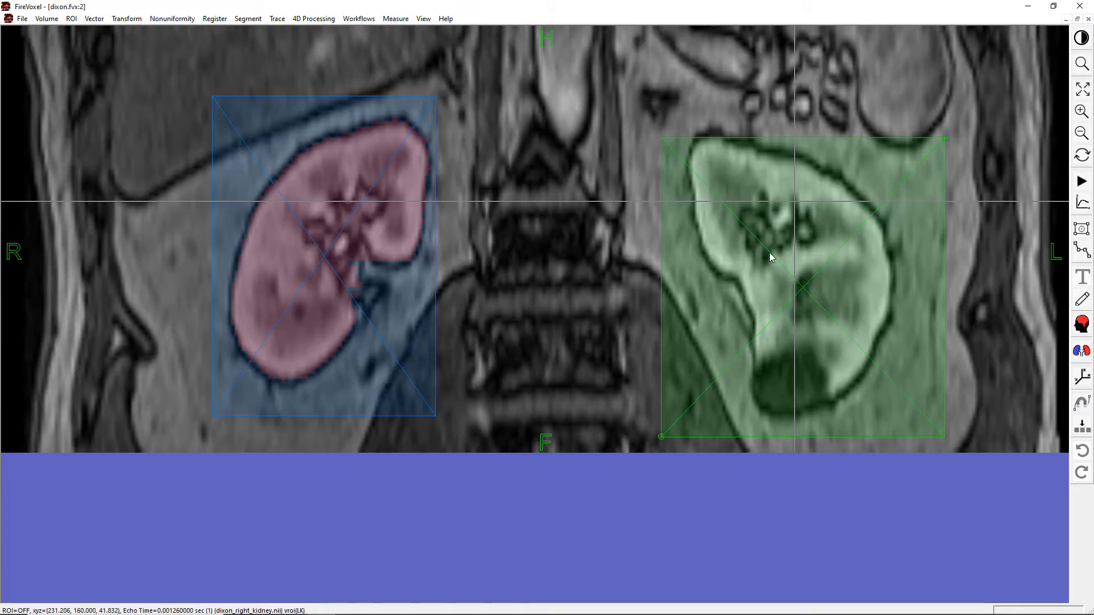
drag(781, 237, 773, 226)
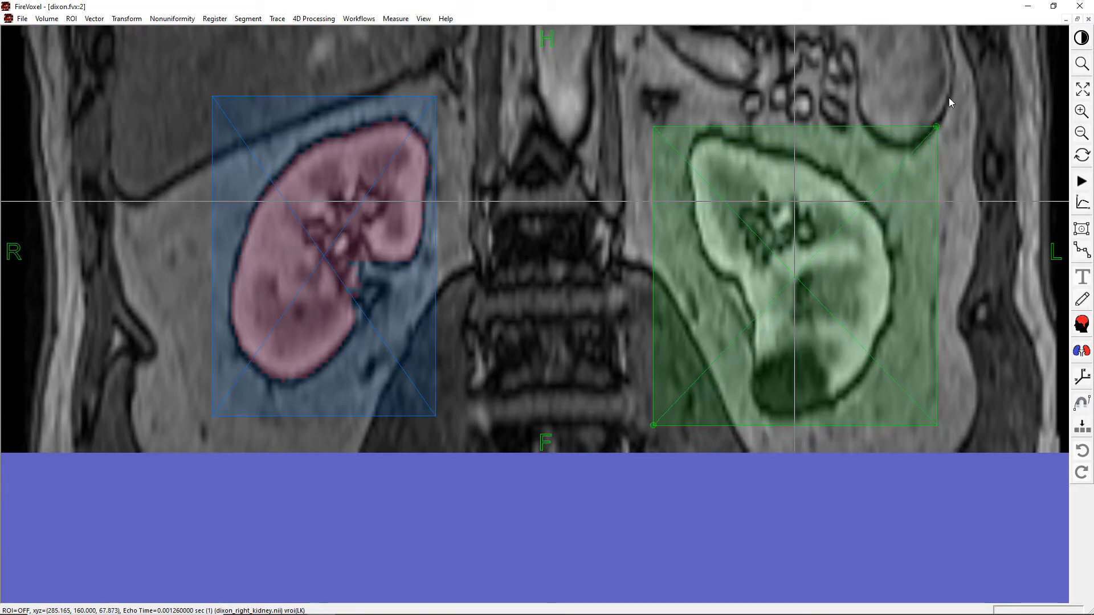
drag(936, 127, 931, 132)
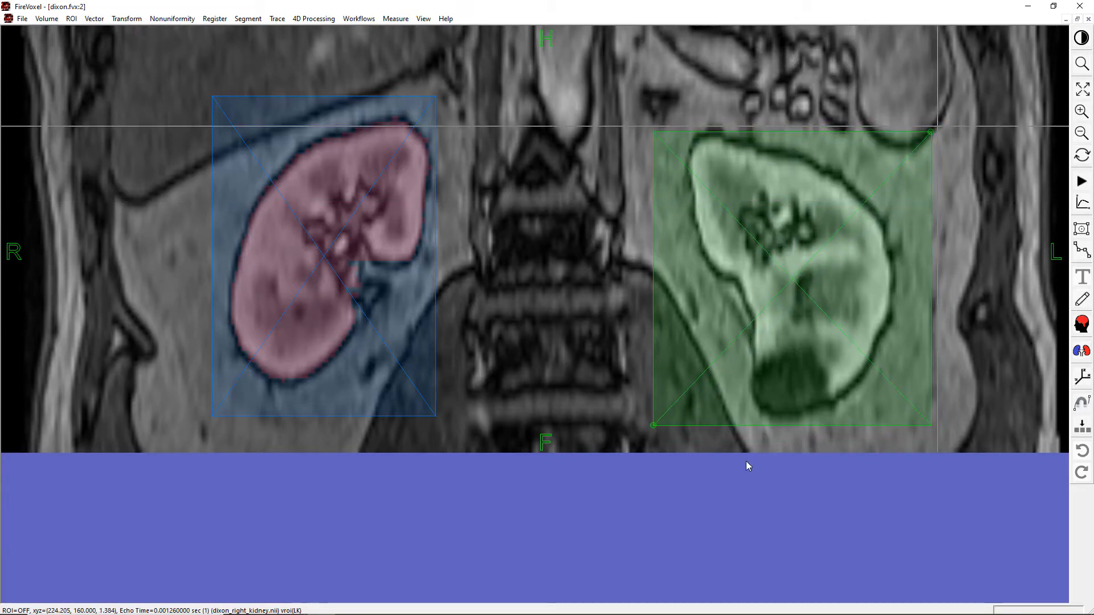
drag(653, 425, 688, 417)
drag(931, 132, 887, 128)
- Shrink the RK ROI at its corners to fit more closely around the right kidney in the coronal view
click(371, 334)
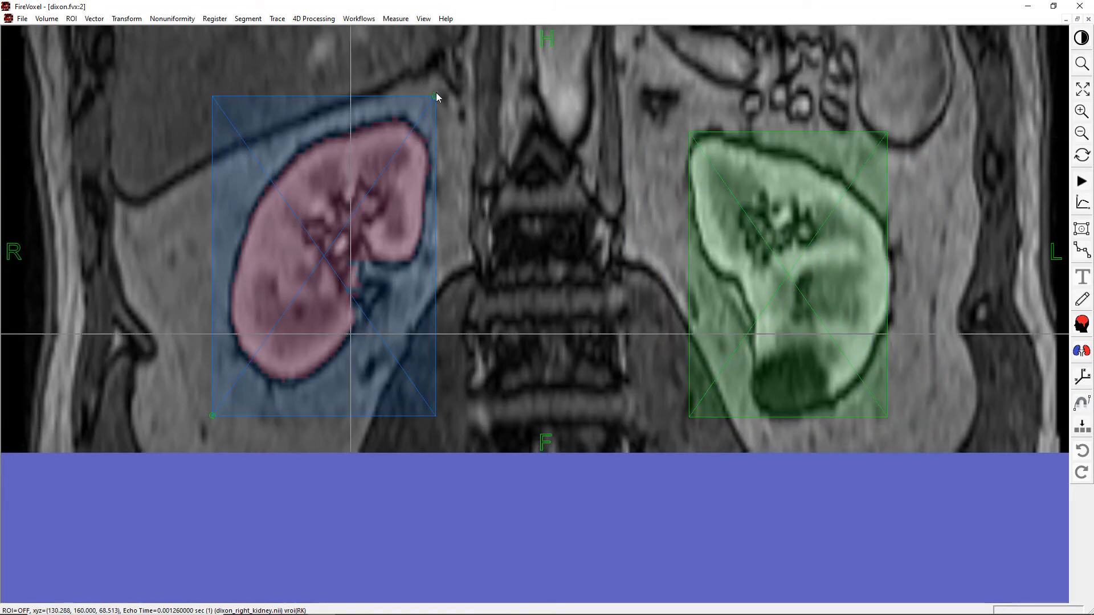
drag(435, 96, 430, 117)
drag(210, 416, 214, 387)
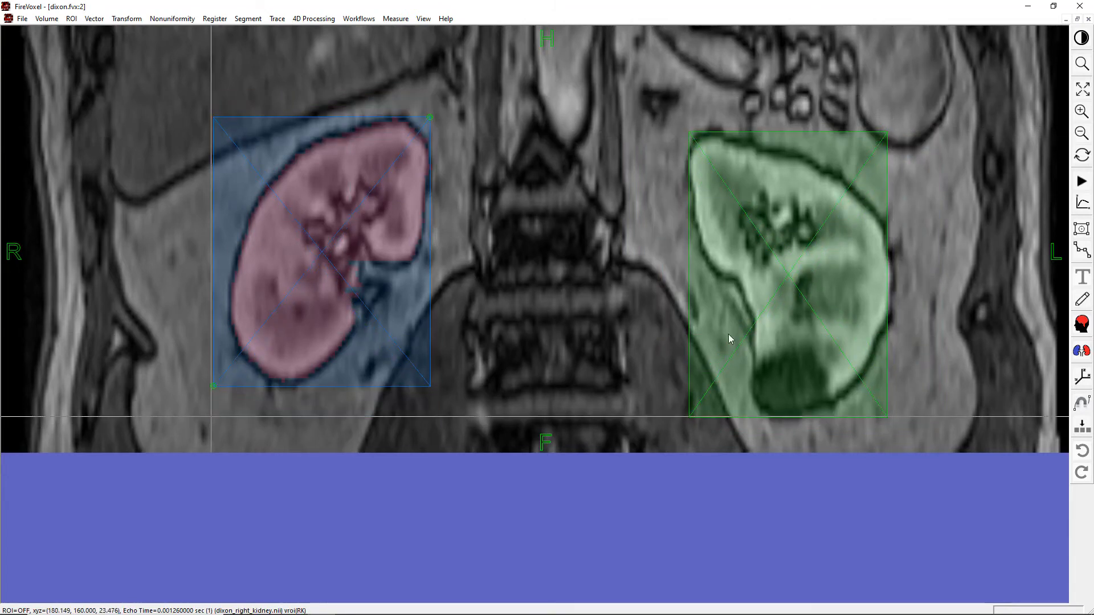
- Switch the LK ROI's properties to MM units, adjust its depth and accept
double_click(852, 258)
drag(607, 237, 697, 55)
click(777, 133)
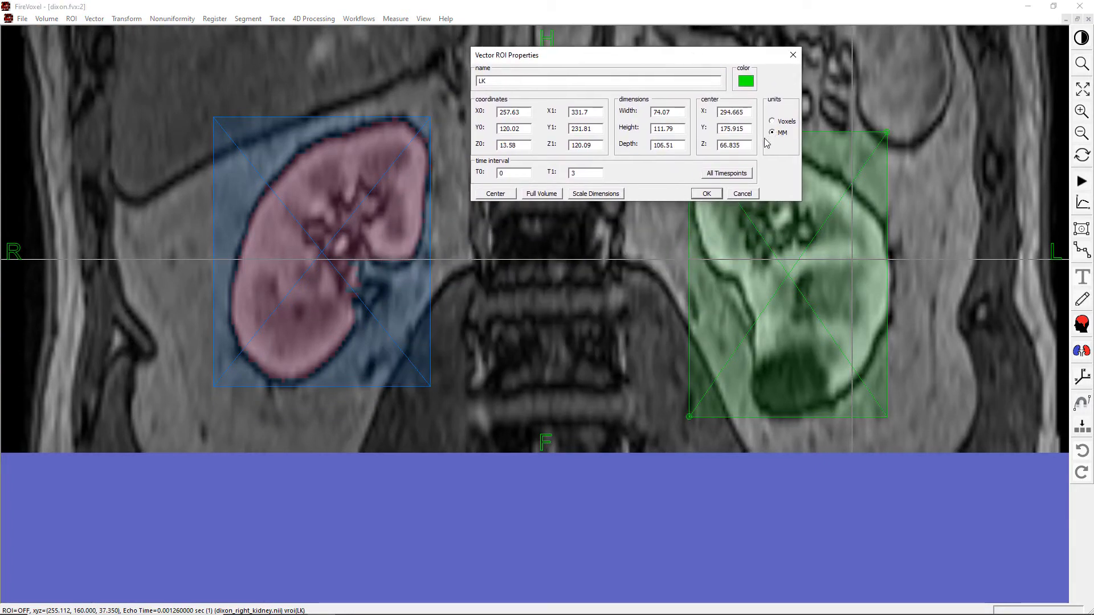
double_click(679, 147)
click(706, 195)
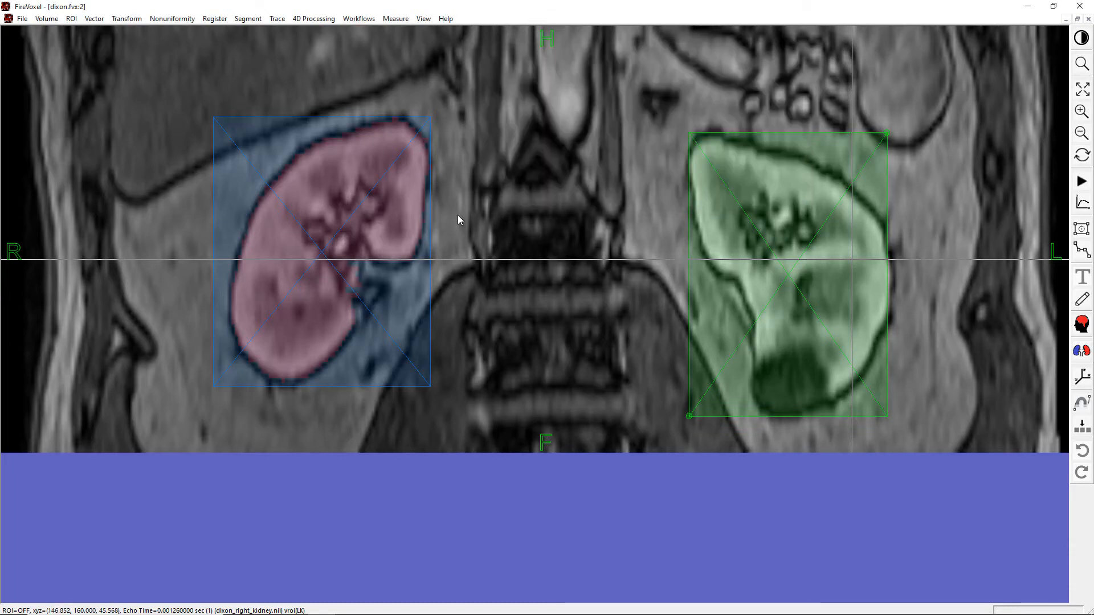
- Adjust the depth of the RK ROI in its Vector ROI properties, in MM units, and accept
double_click(391, 217)
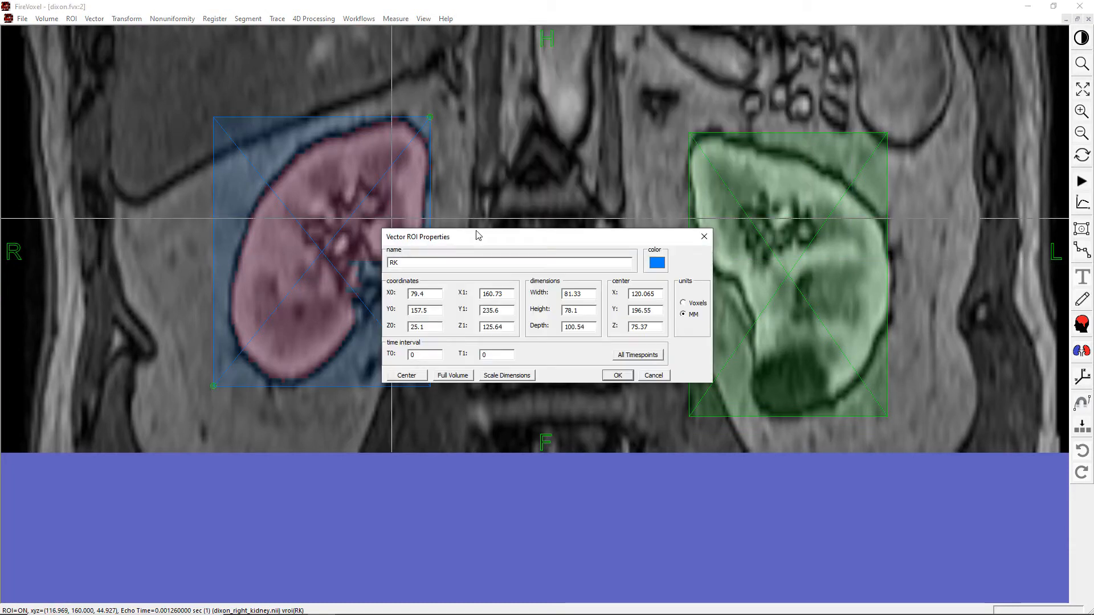
drag(477, 235, 511, 49)
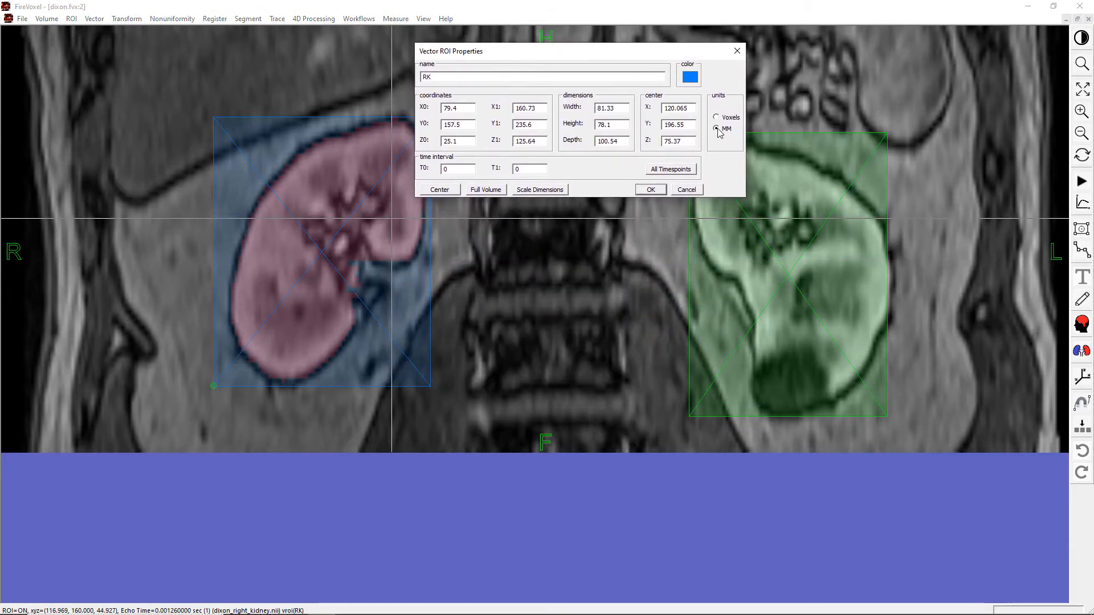
drag(624, 141, 596, 141)
click(651, 190)
click(651, 190)
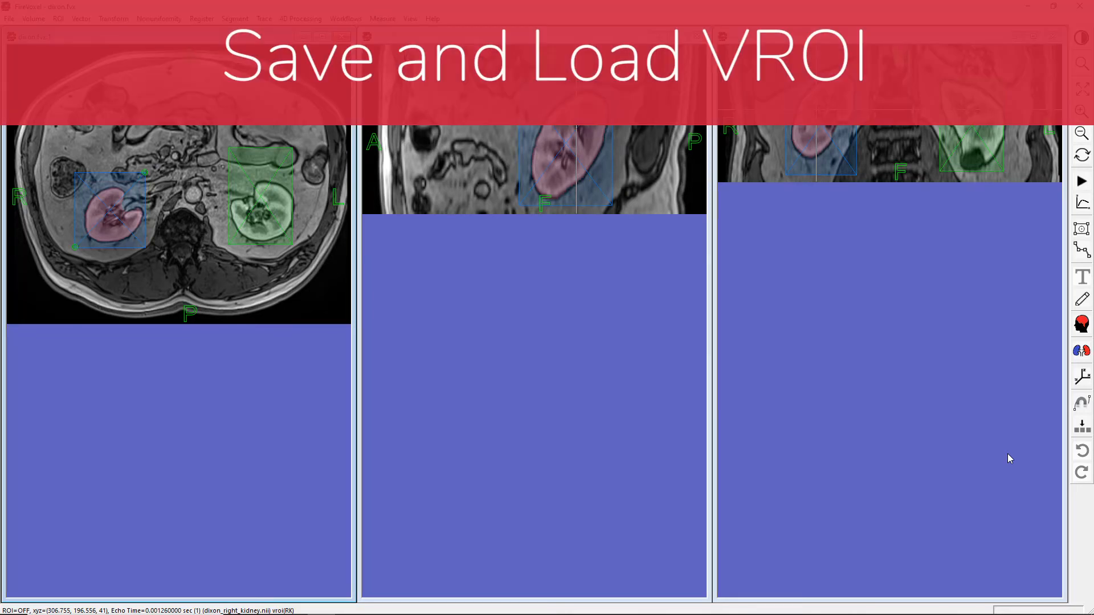
- Close the sagittal and coronal views and save the FireVoxel document as dixon in Image Processing Projects, replacing the existing file
click(697, 37)
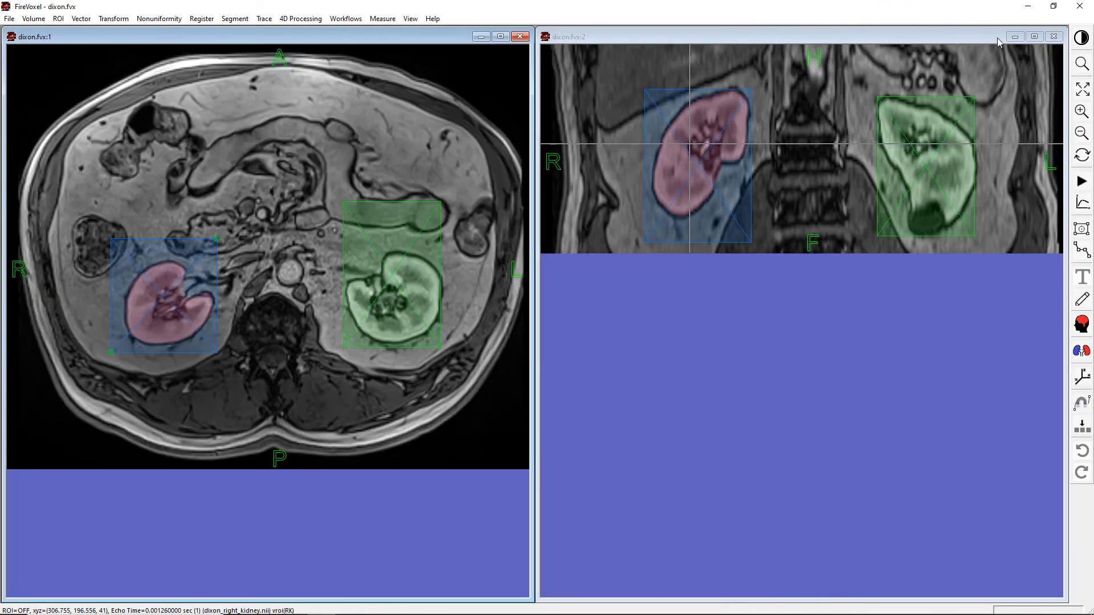
click(1054, 36)
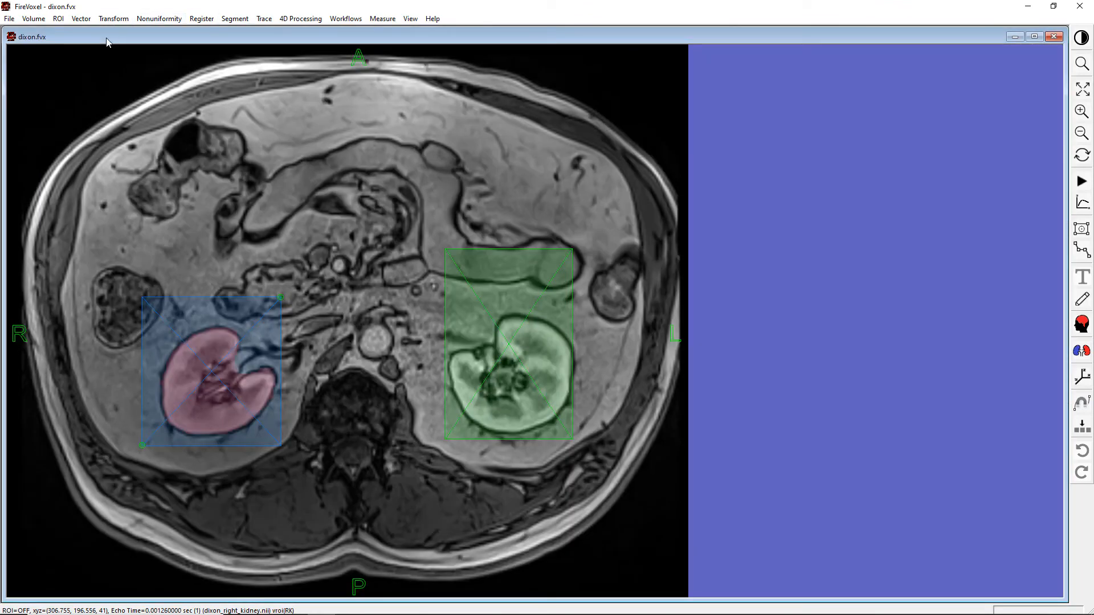
click(9, 18)
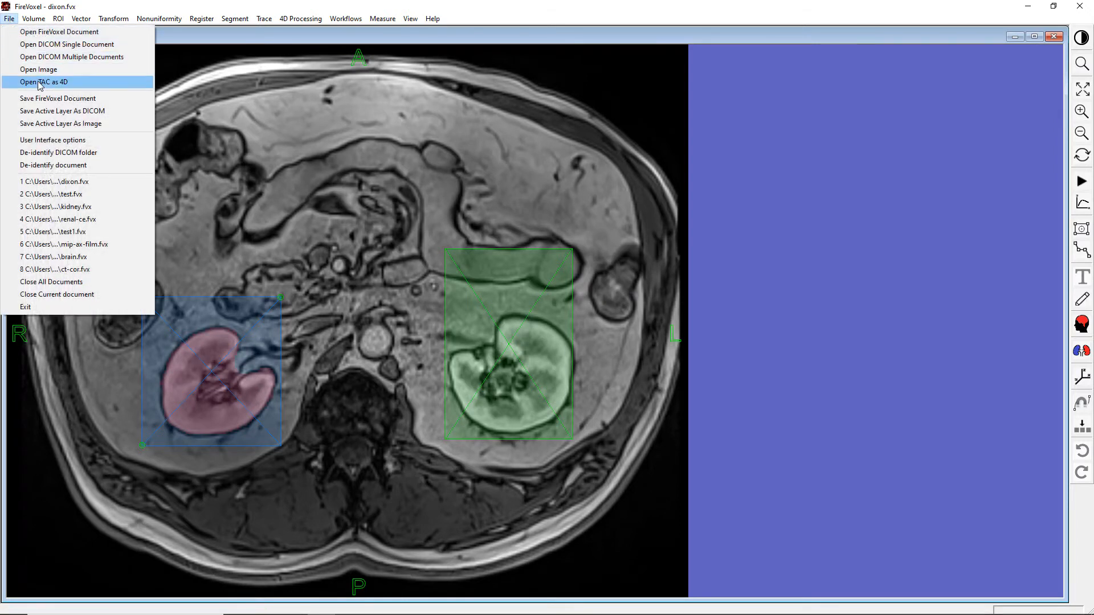
click(42, 98)
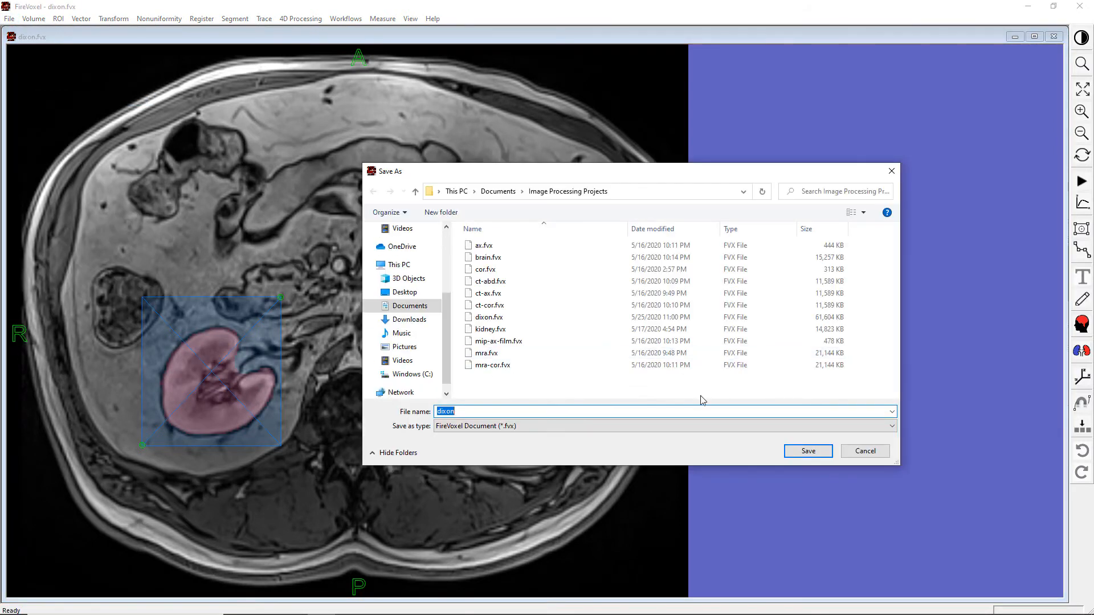
click(791, 454)
click(576, 315)
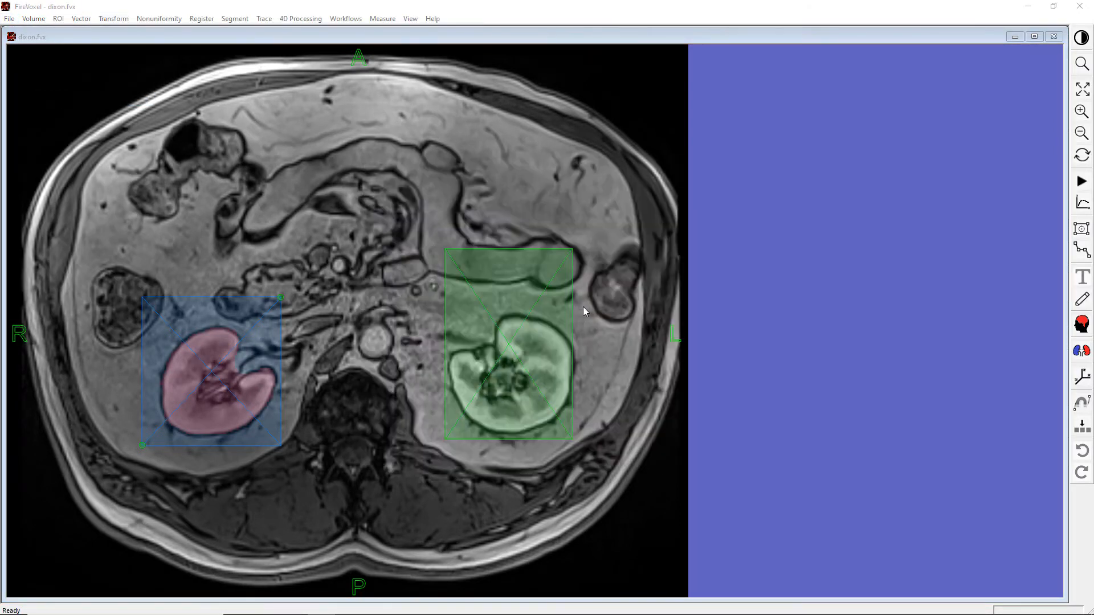
- Close the document and reopen dixon.fvx from the Image Processing Projects folder
click(1053, 36)
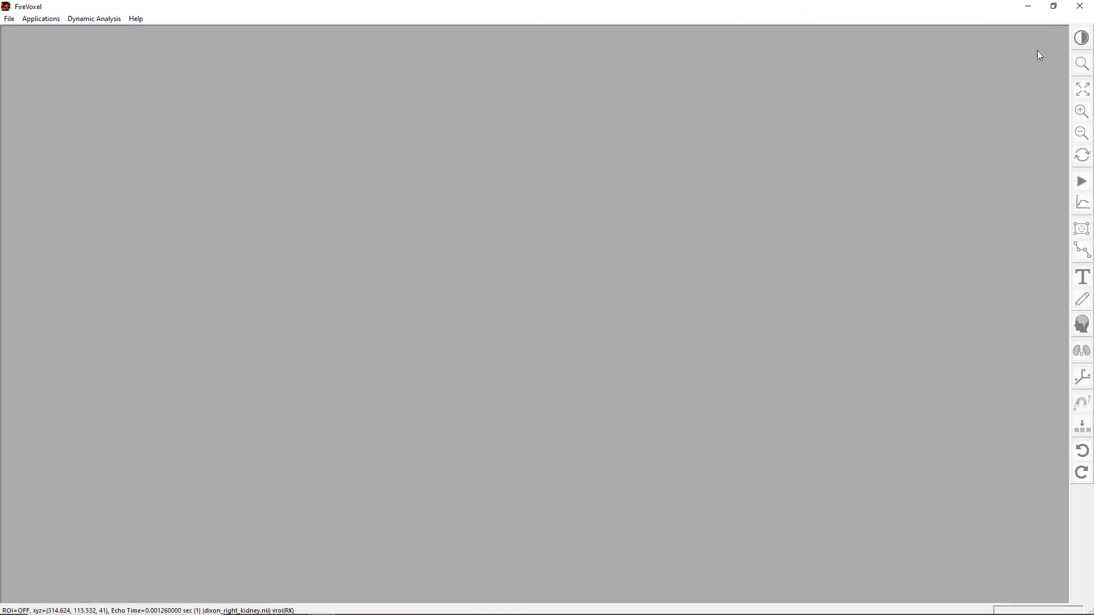
click(10, 20)
click(13, 31)
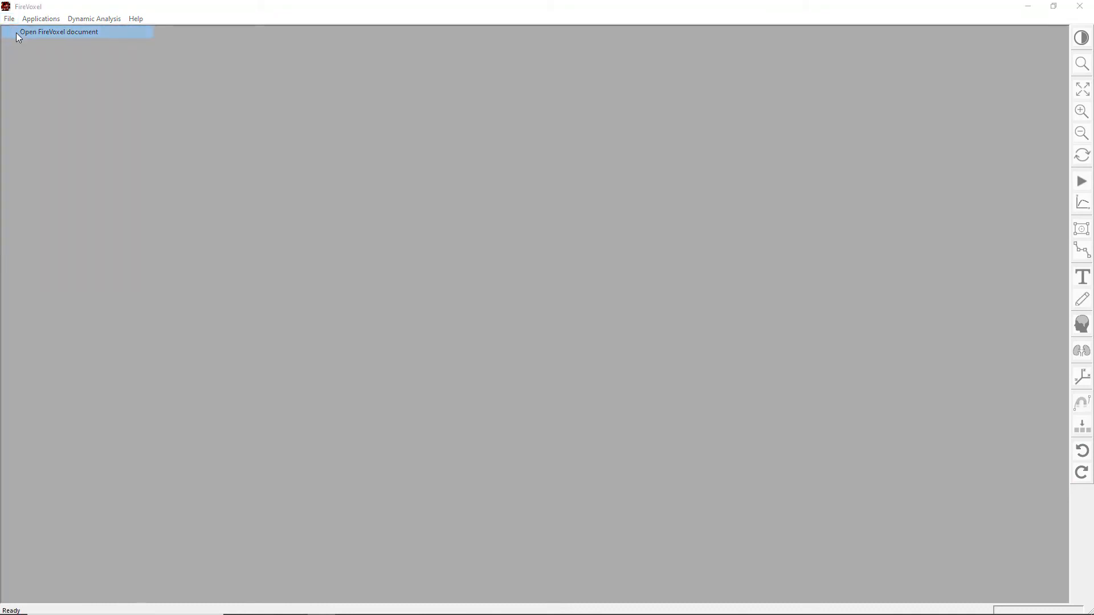
click(546, 316)
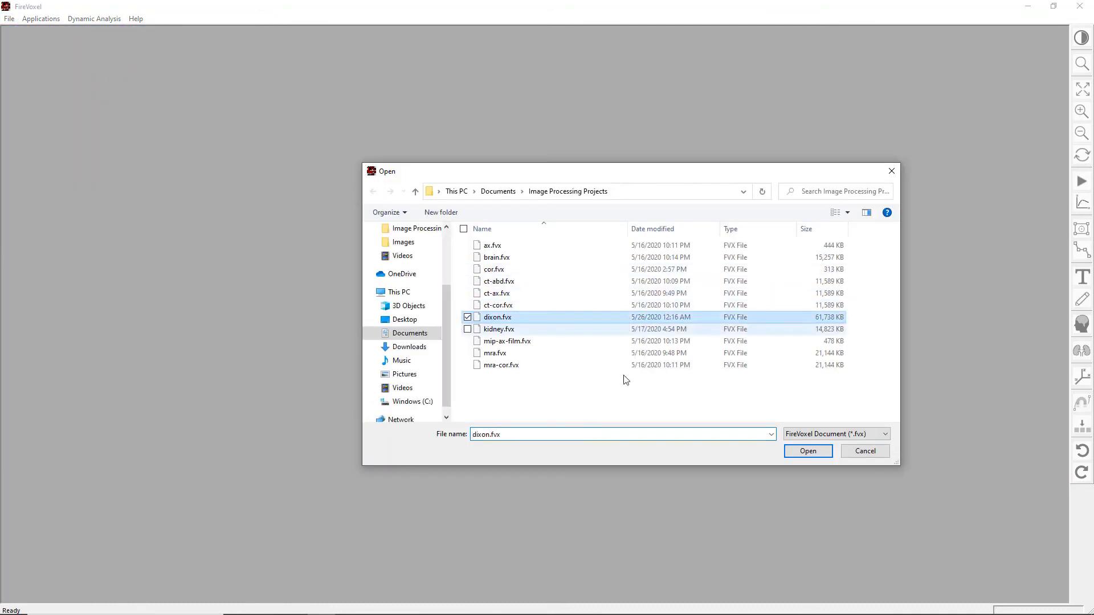
click(808, 451)
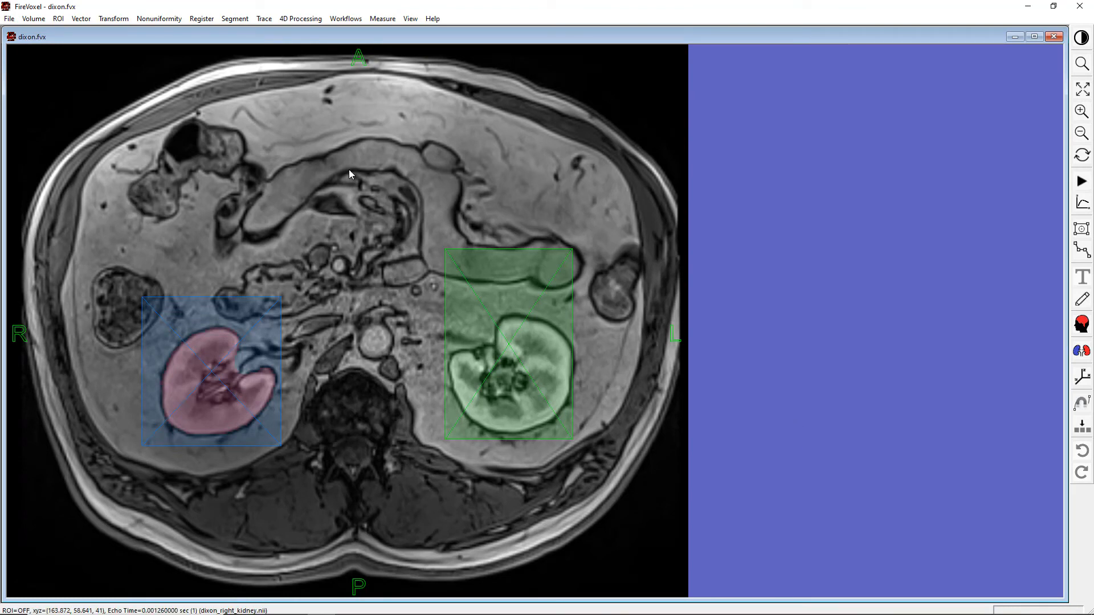
- Save the vector ROIs to a separate Vector ROIs (*.vroi) file named dixon-rois in Image Processing Projects
click(83, 19)
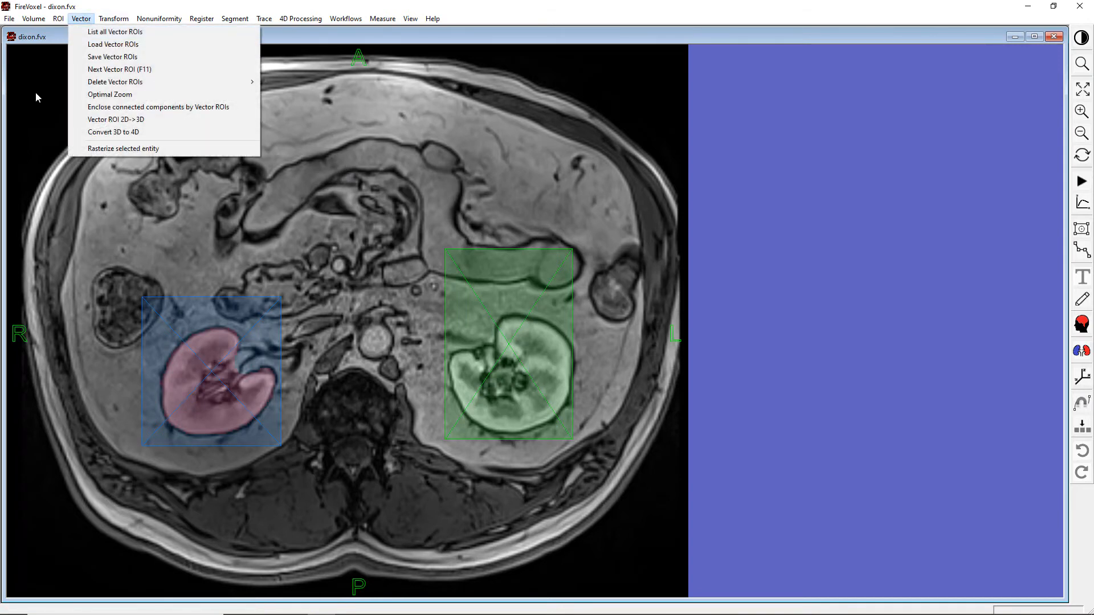
click(36, 98)
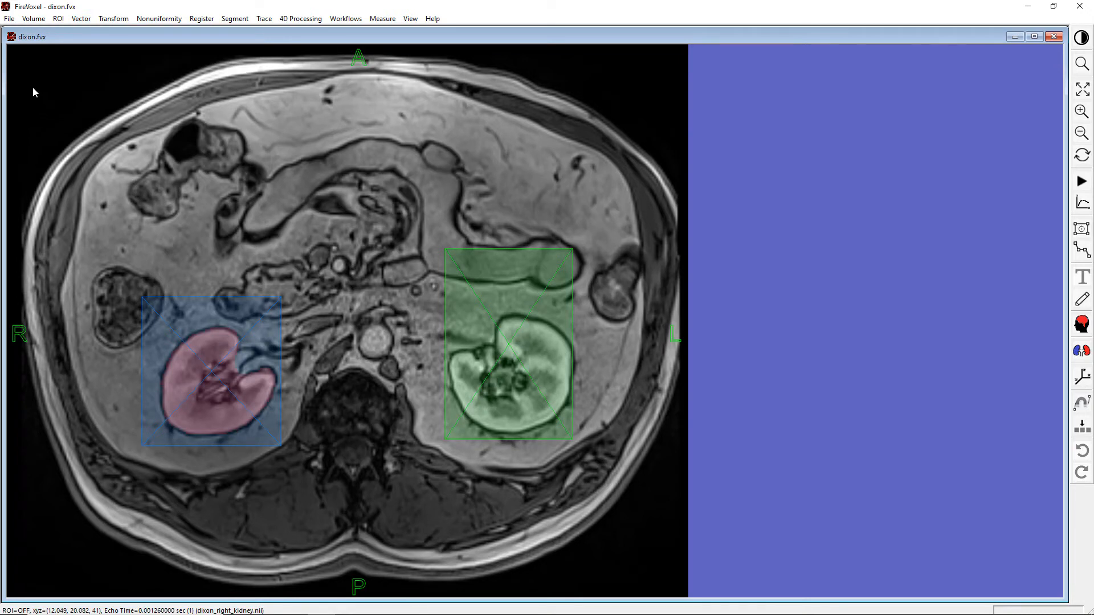
click(80, 19)
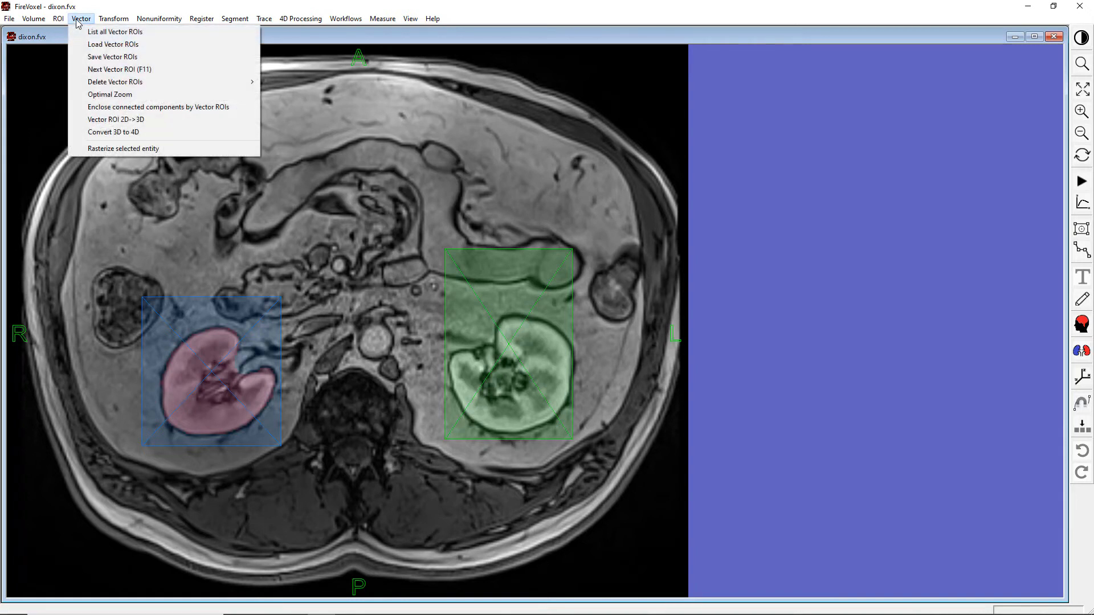
click(95, 57)
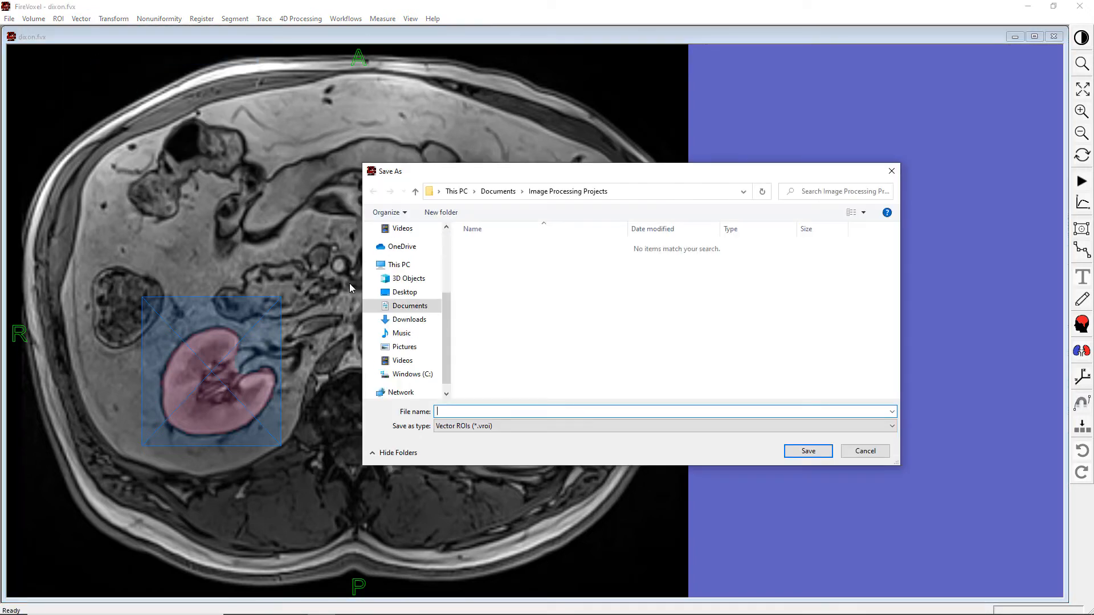
text(di)
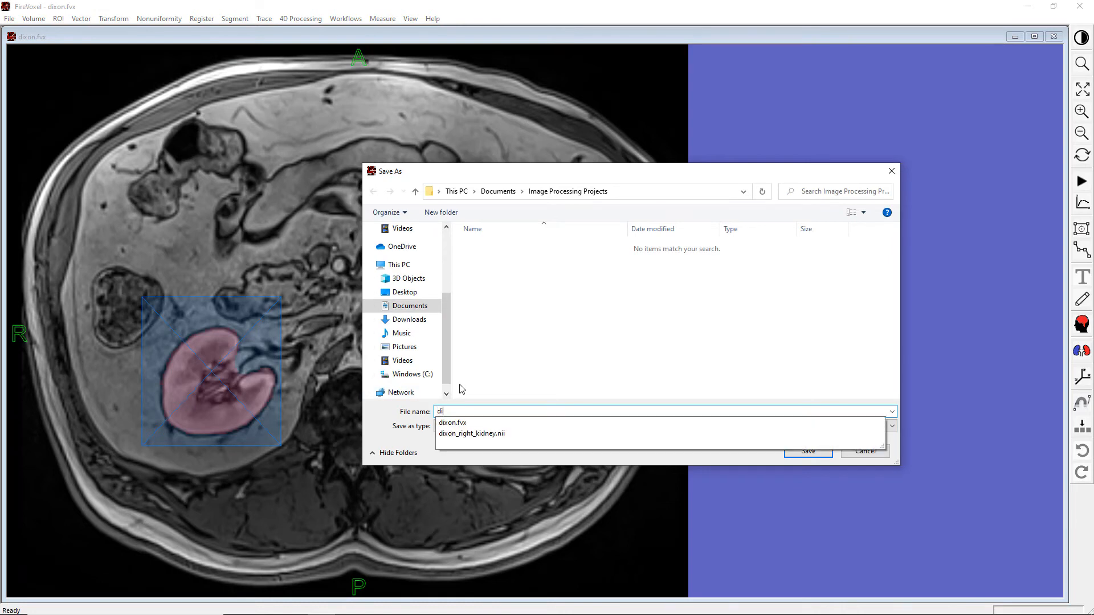
text(xon-rois)
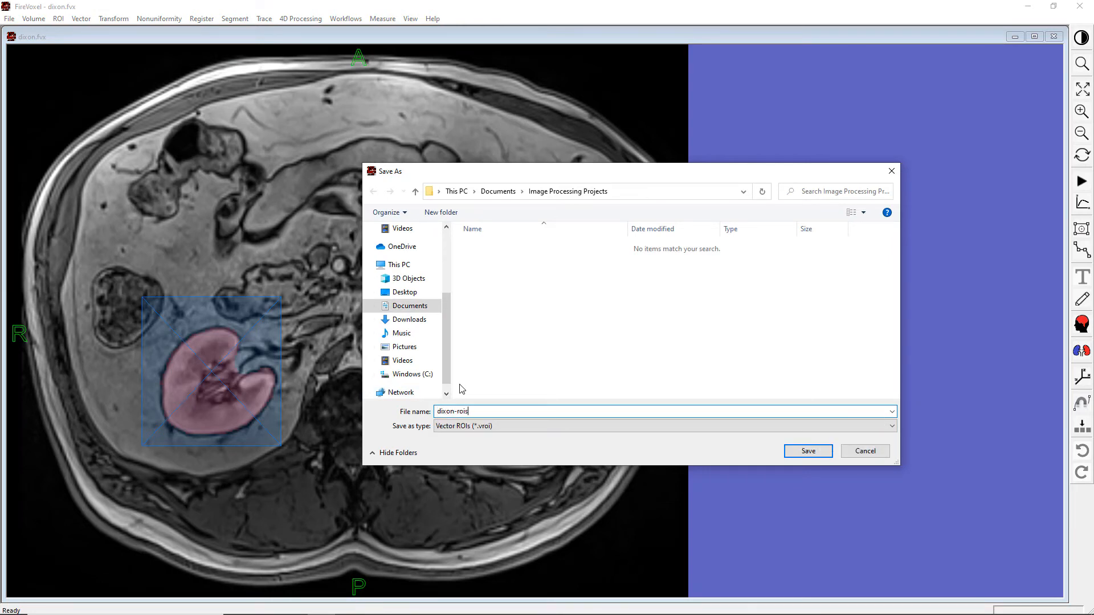
key(Return)
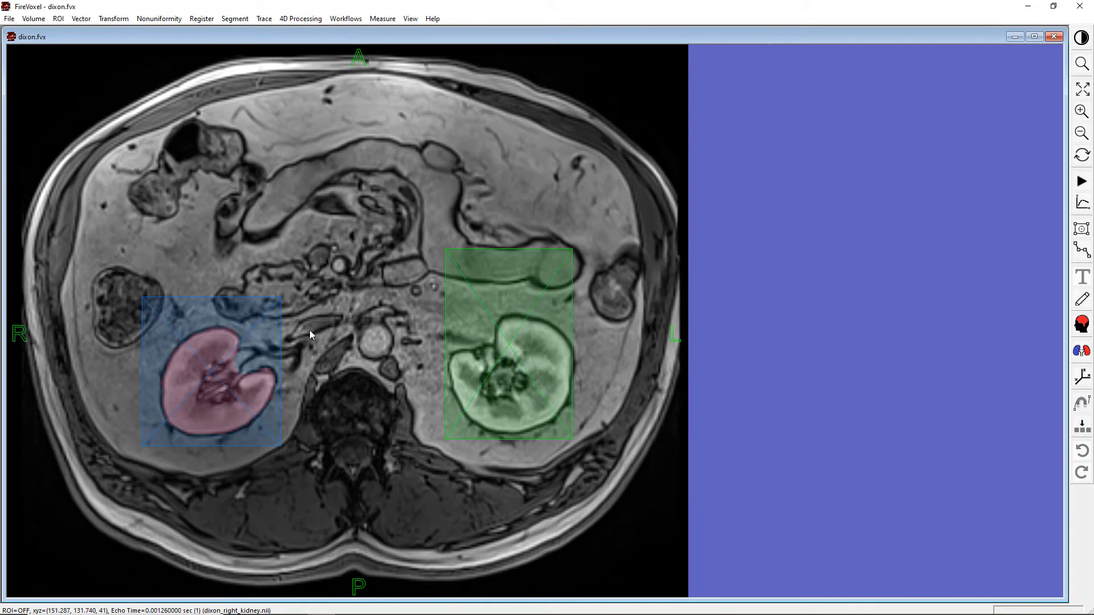
- Delete the vector ROIs around the right and left kidneys
click(266, 340)
key(Delete)
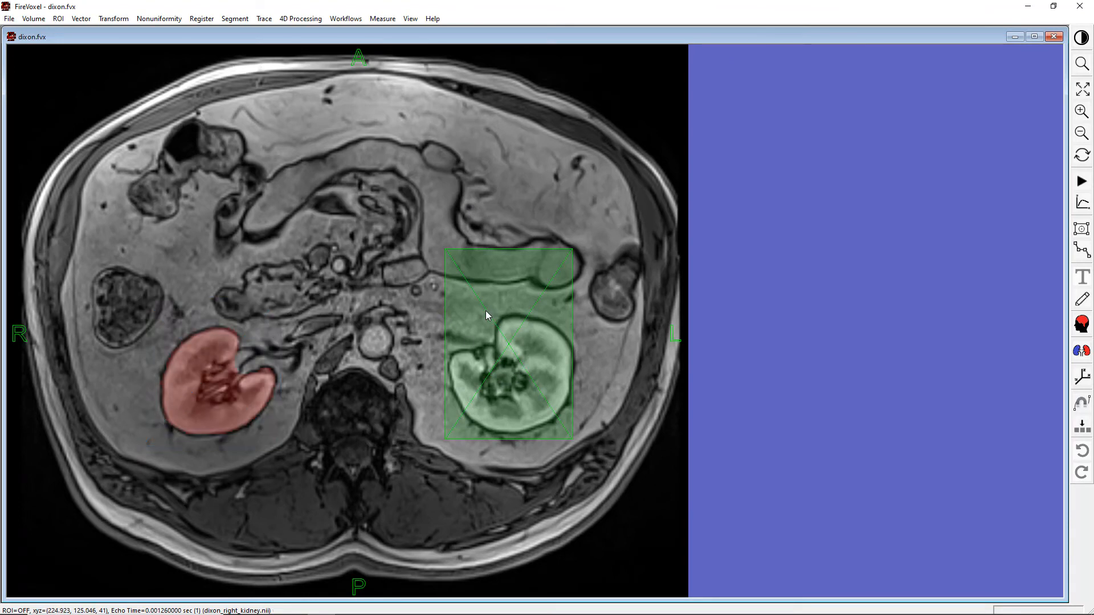
click(461, 309)
key(Delete)
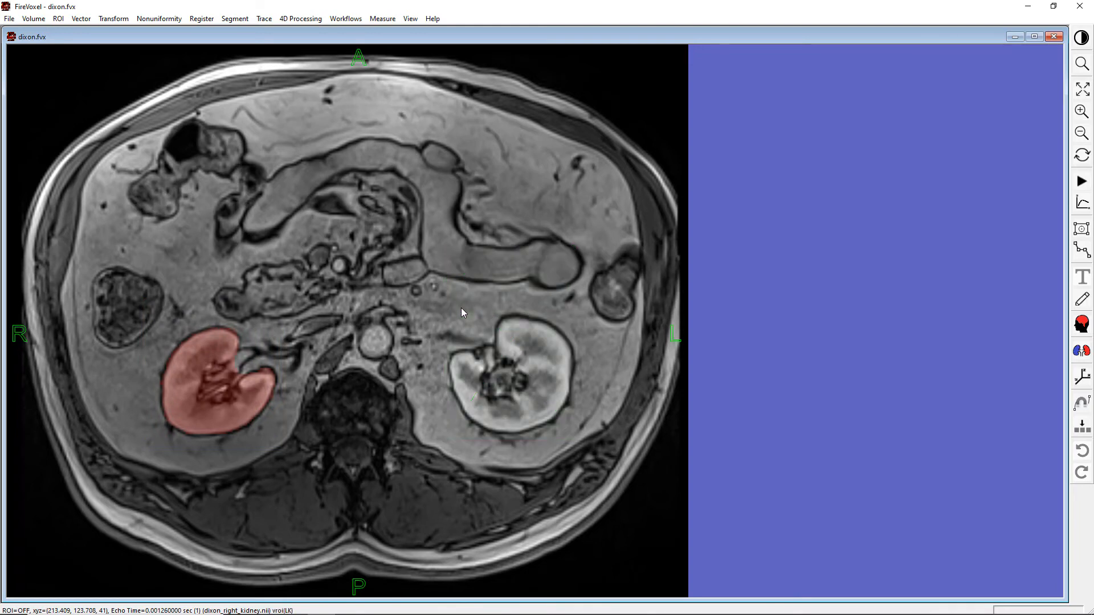
click(81, 18)
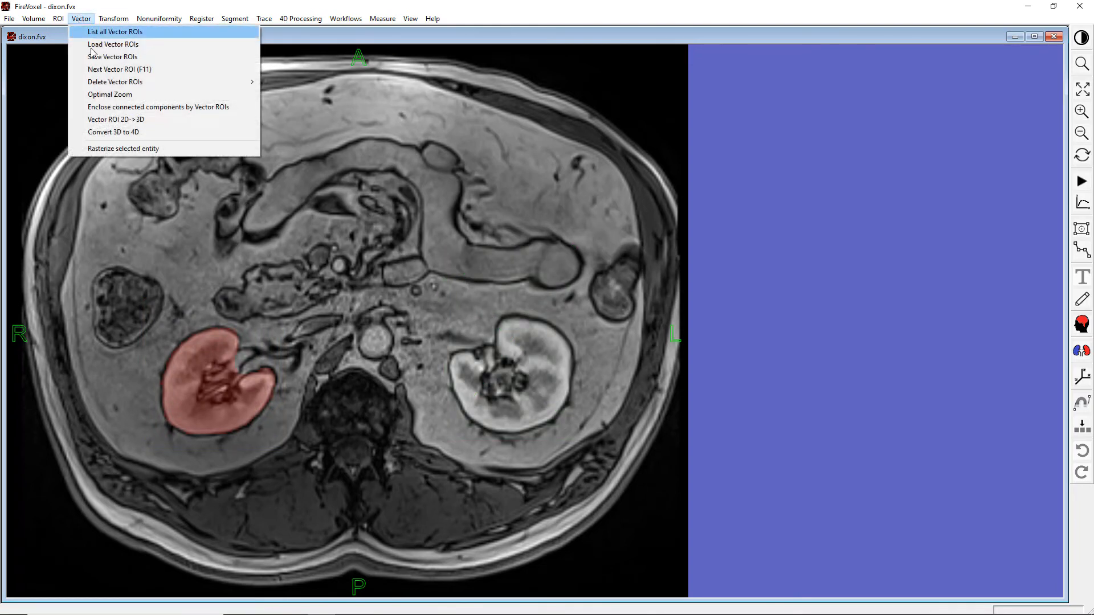
mouse_move(166, 85)
click(280, 81)
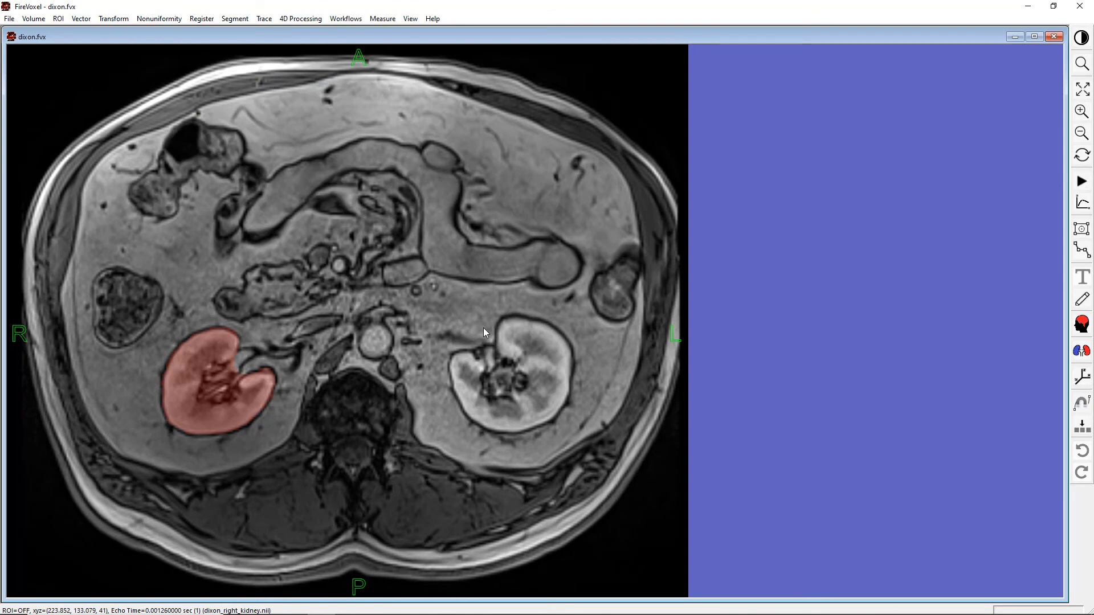
- Load the vector ROIs from the dixon-rois file in the Image Processing Projects folder
click(81, 19)
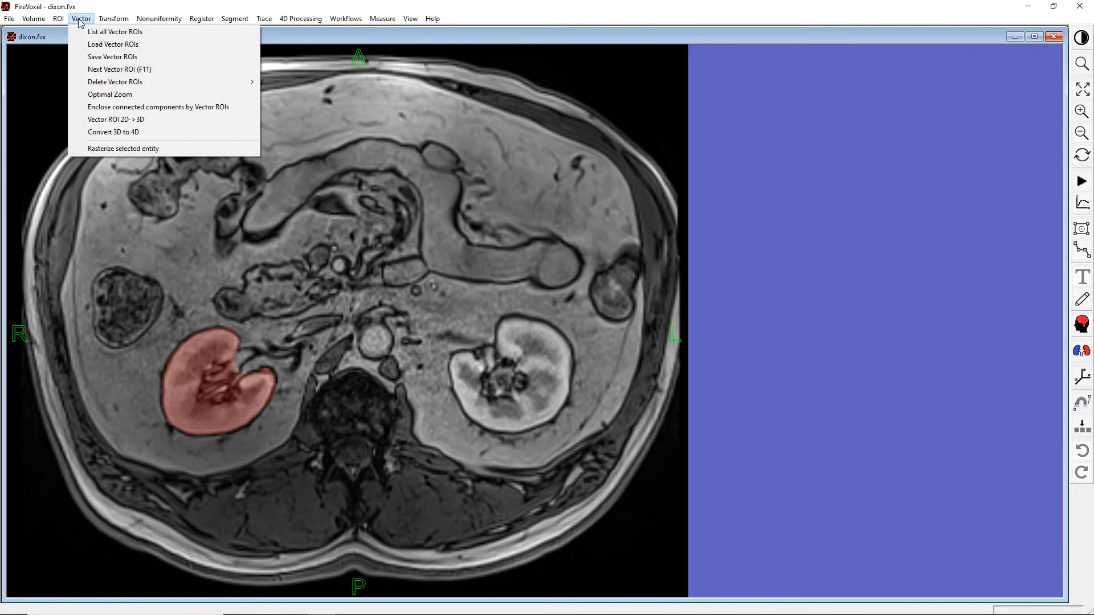
click(113, 44)
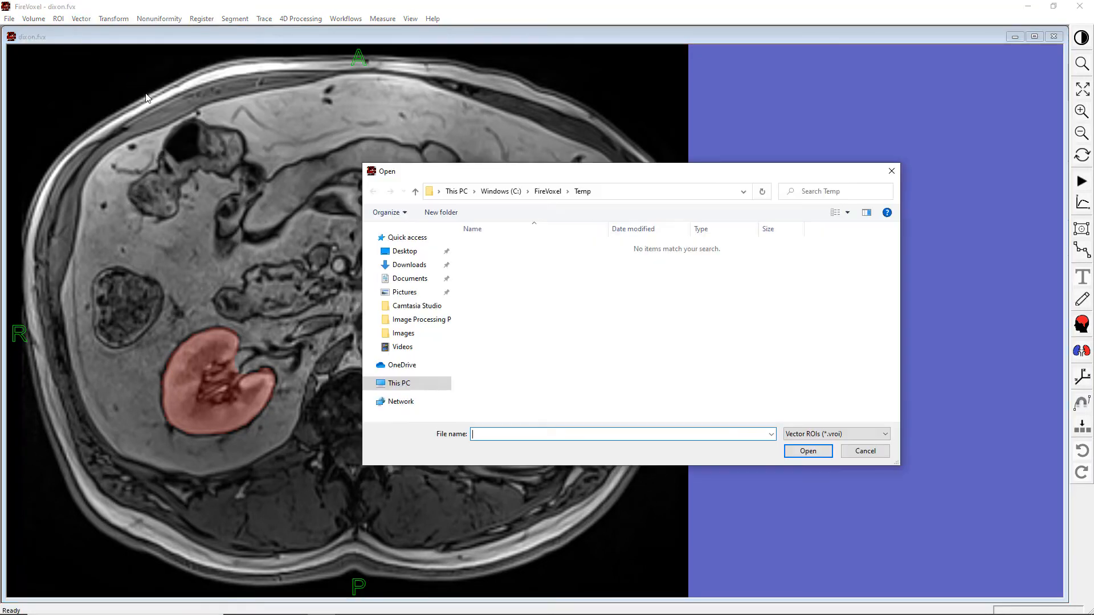
scroll(405, 256, down, 3)
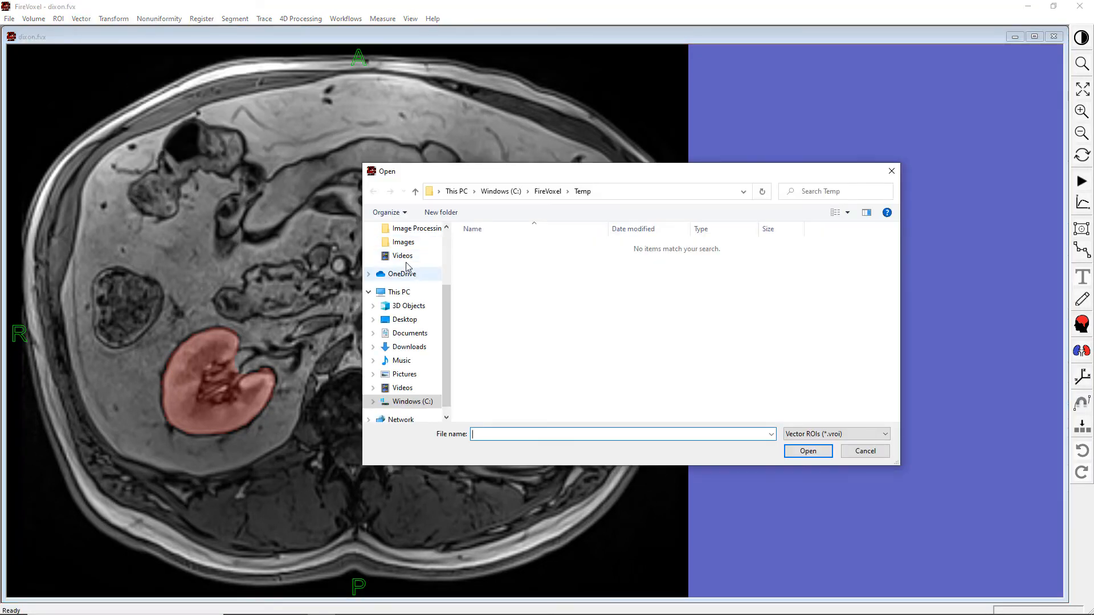
click(416, 228)
click(490, 245)
click(808, 451)
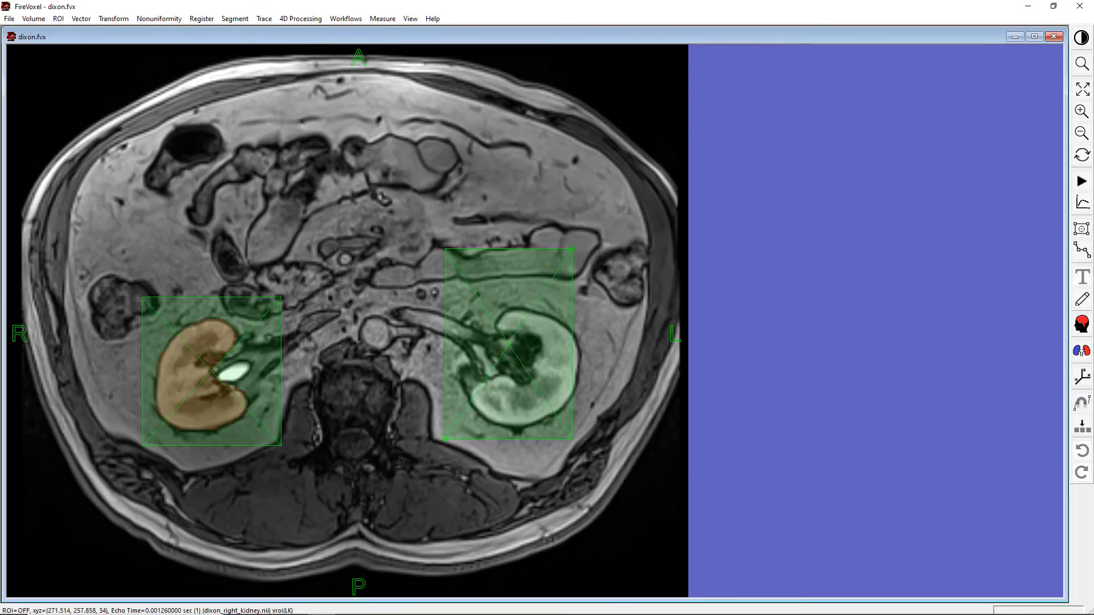
- Switch to File Explorer, open dixon-rois in Notepad, examine the saved ROI labels and coordinates, and return to FireVoxel
click(293, 609)
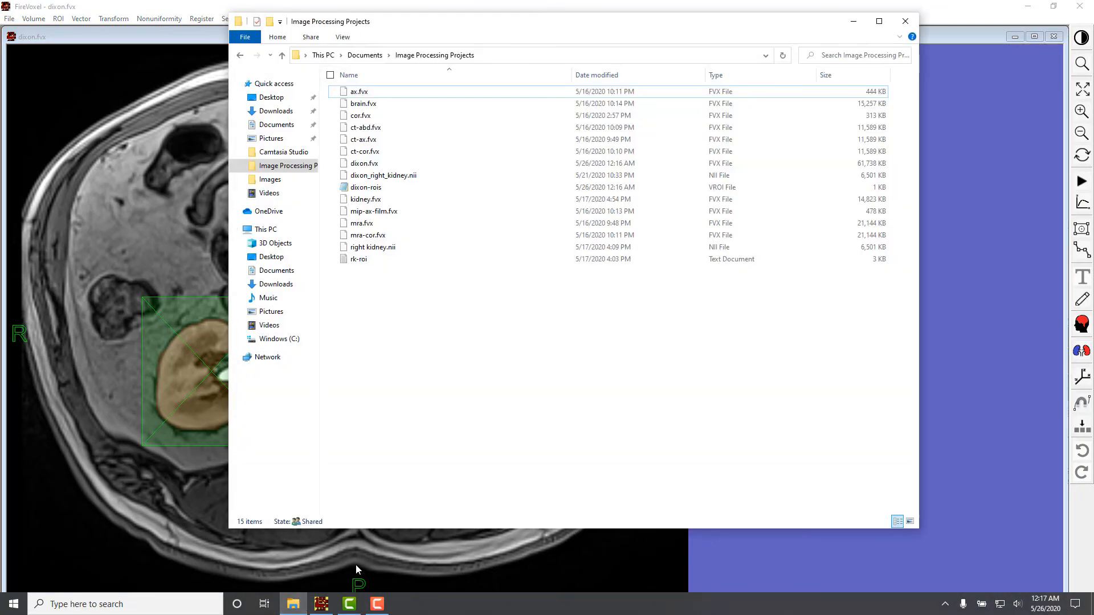
double_click(370, 187)
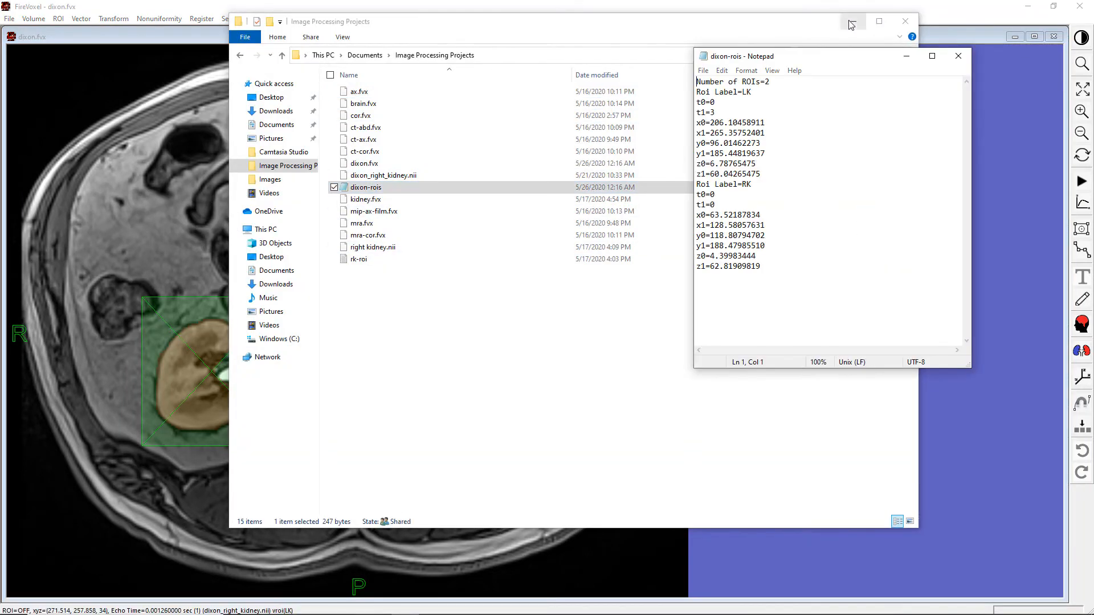
click(853, 21)
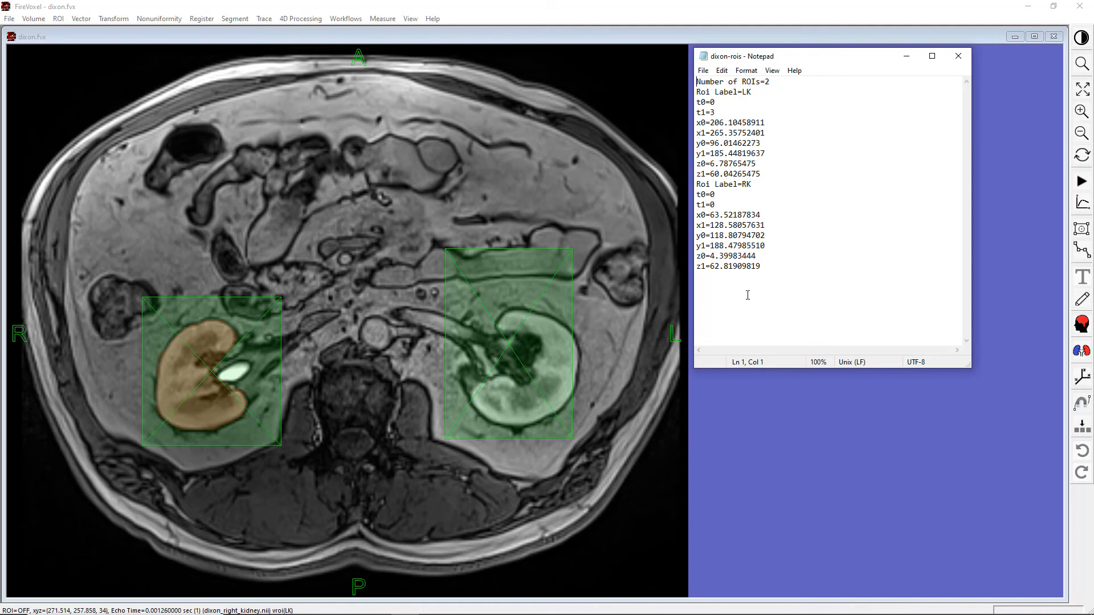
click(1014, 400)
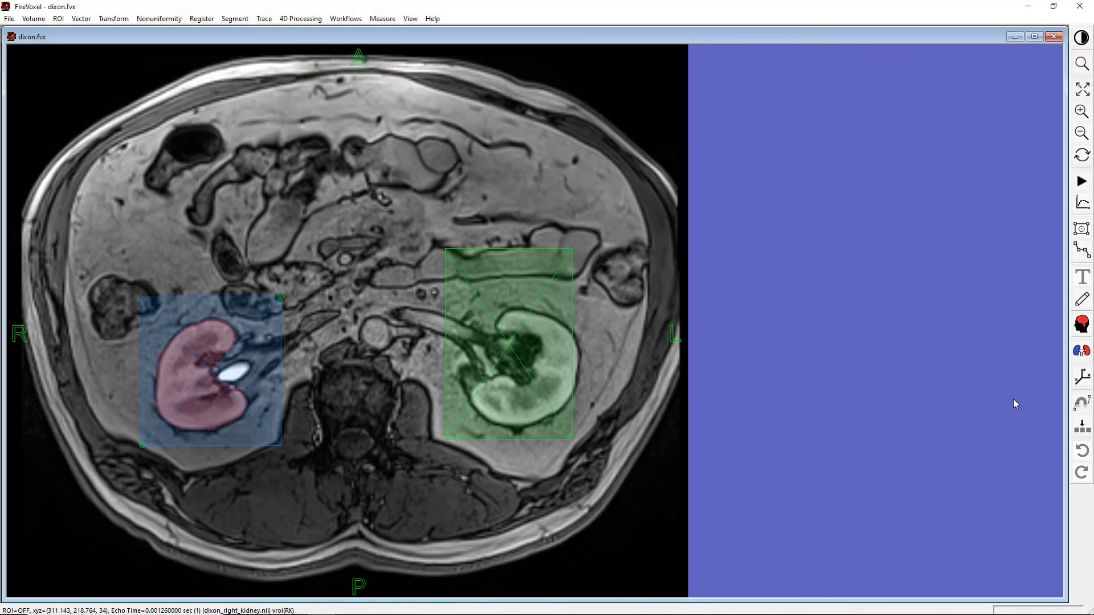
- Select the LK ROI and reshape it at two opposite corners to leave more room around the left kidney in the axial view
click(553, 371)
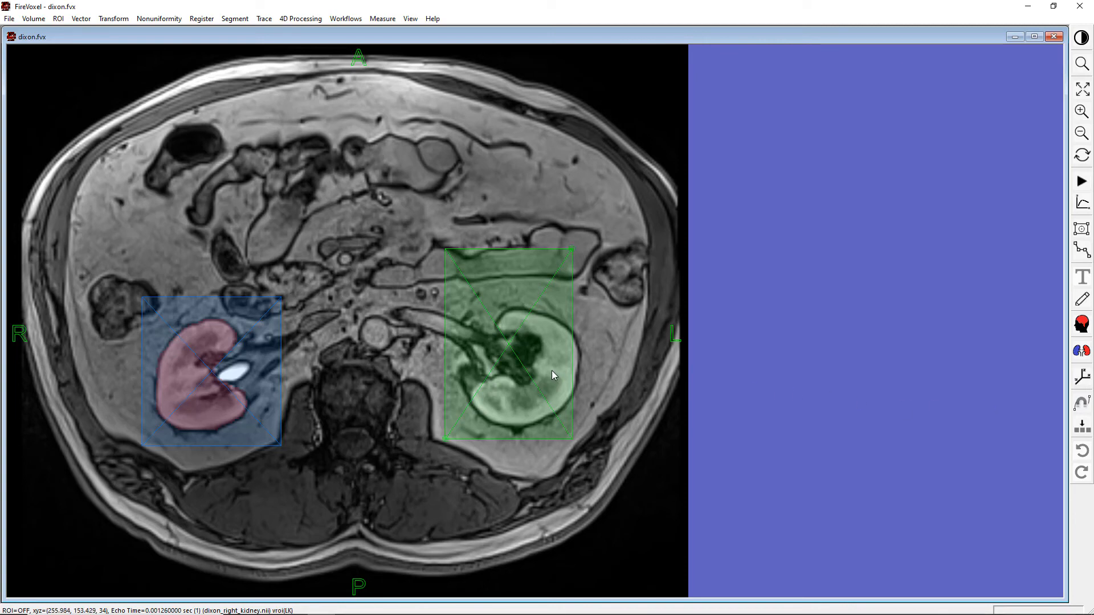
drag(570, 248, 598, 255)
drag(440, 440, 434, 457)
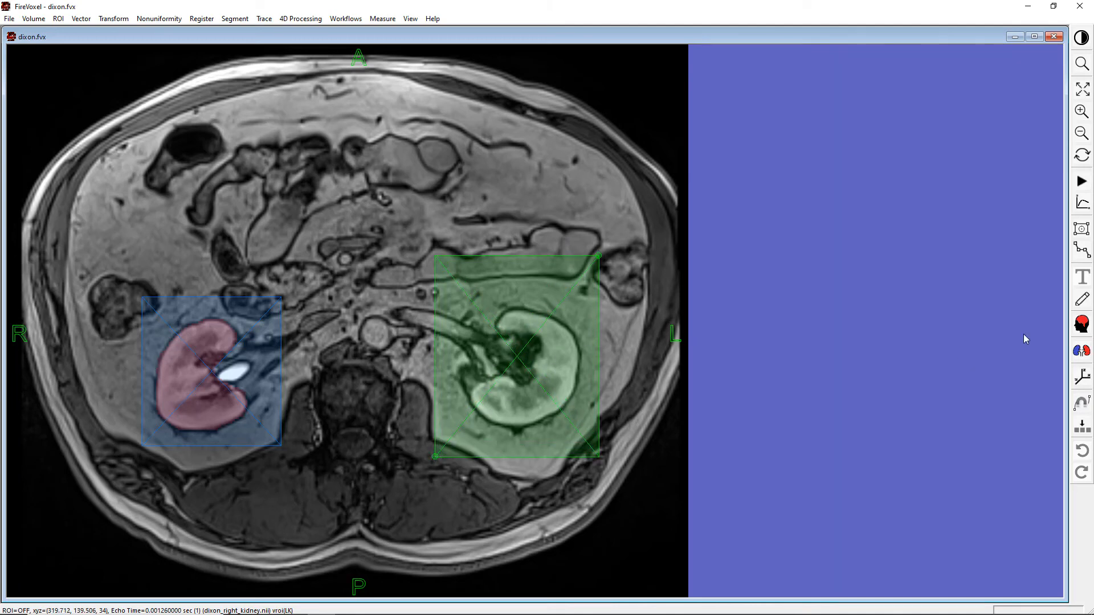
- Bring up the orthogonal views and center them on the left kidney
click(1082, 377)
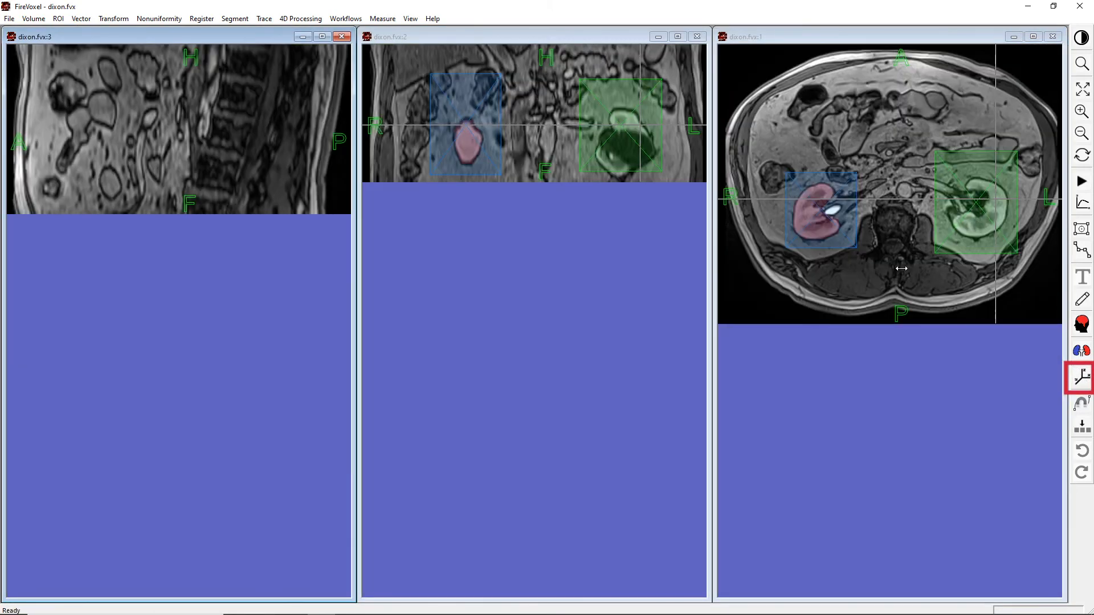
click(988, 207)
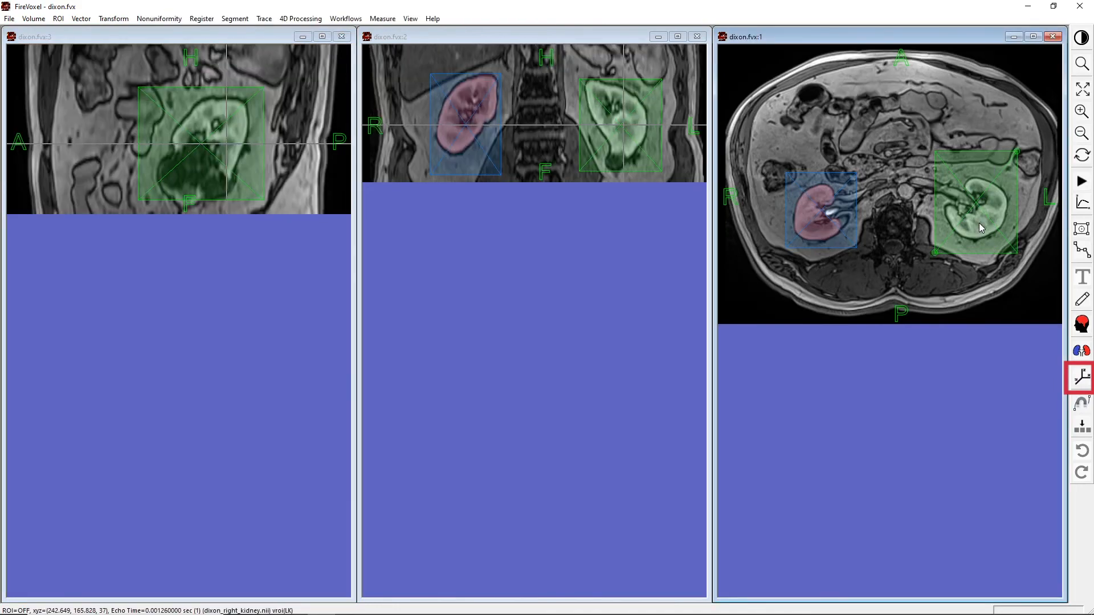
- Enlarge the LK ROI in the coronal view by pulling its upper outer corner upward and its lower inner corner down and medially
scroll(979, 227, down, 20)
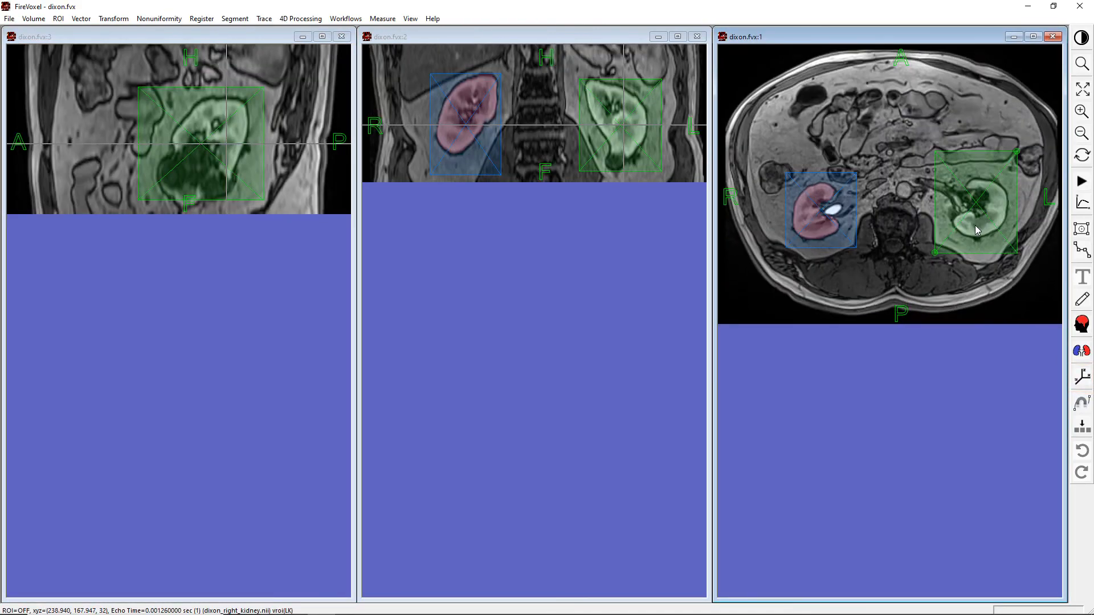
click(600, 102)
drag(661, 79, 664, 58)
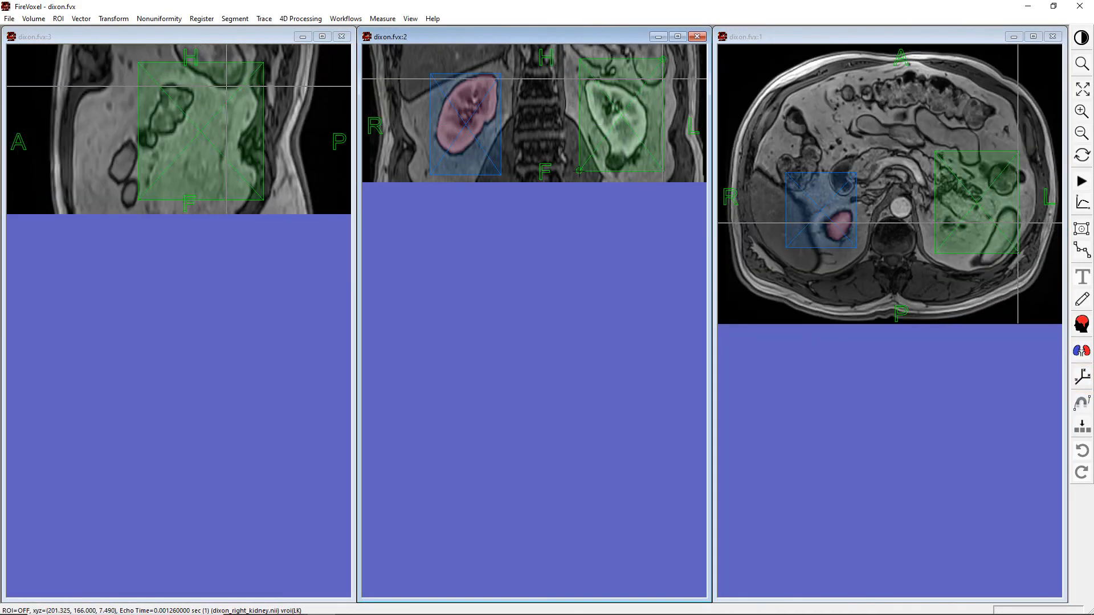
drag(580, 171, 572, 180)
- Examine how the LK ROI encloses the left kidney through the coronal and sagittal slices
click(591, 146)
scroll(597, 149, down, 20)
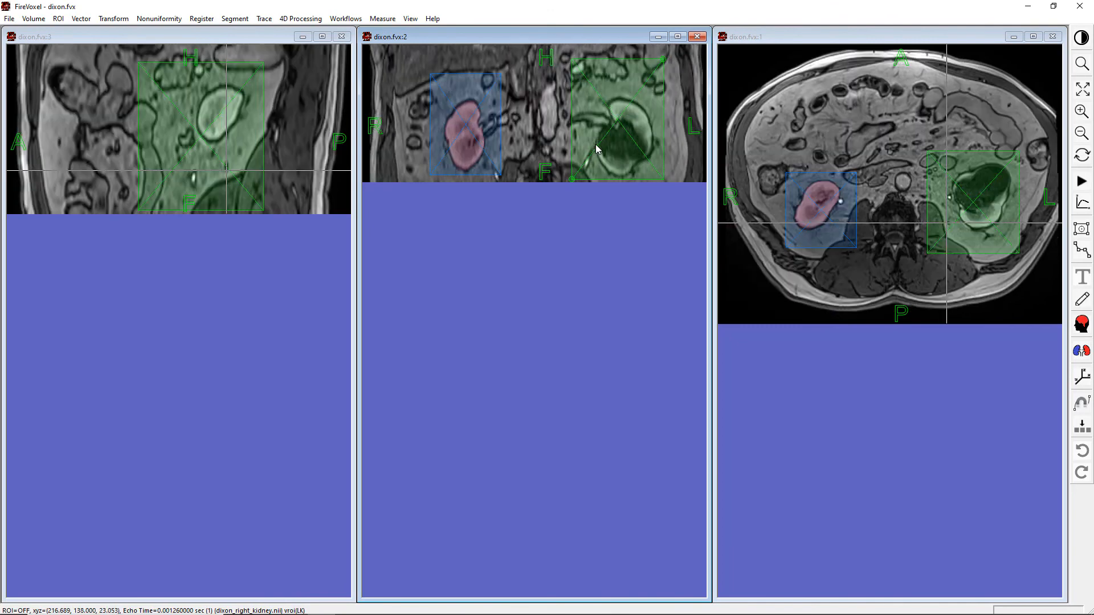
scroll(597, 149, up, 20)
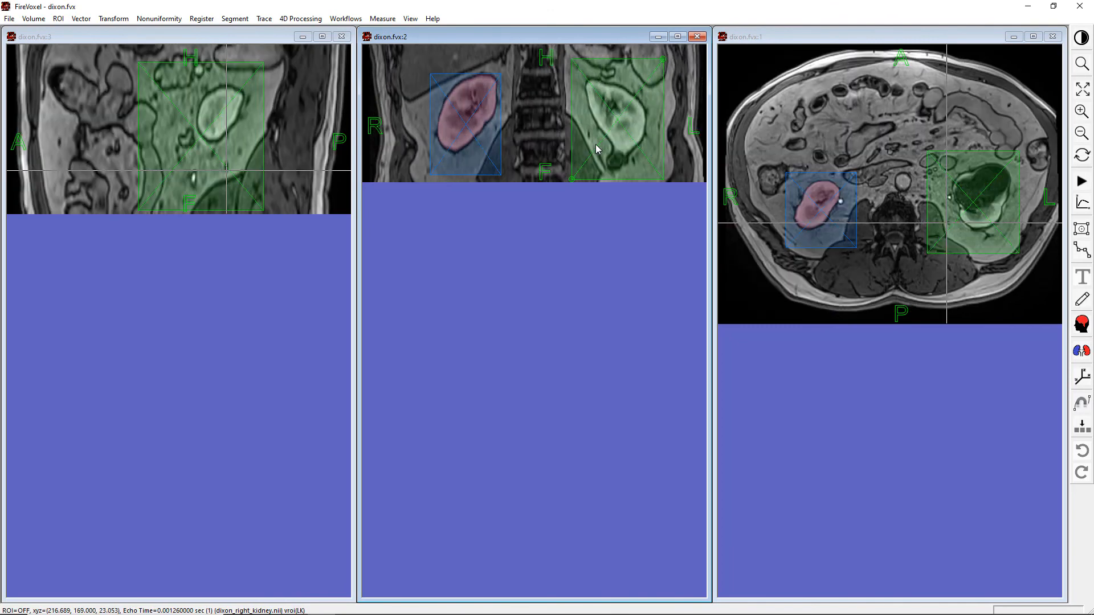
click(615, 109)
click(231, 132)
scroll(229, 135, up, 6)
scroll(231, 139, down, 12)
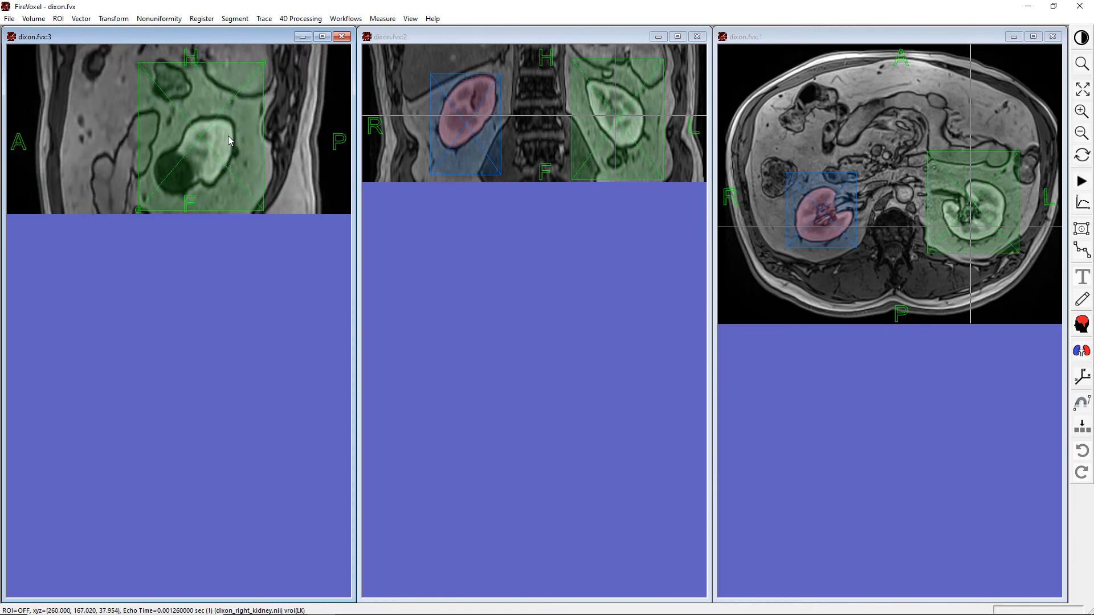
scroll(231, 140, down, 6)
scroll(231, 141, up, 6)
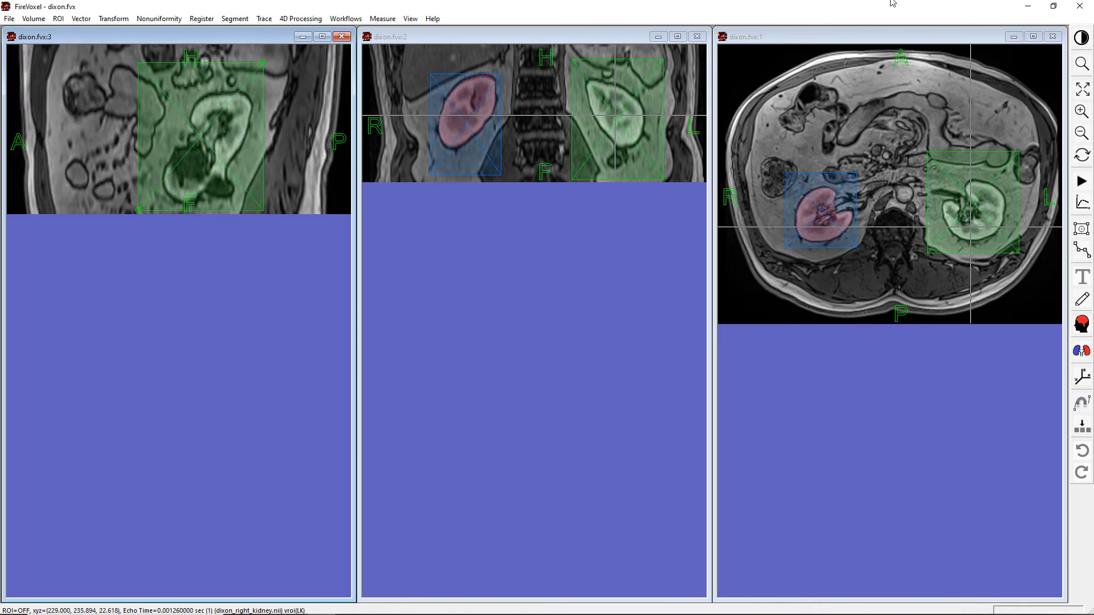
- Minimize the coronal and sagittal views and crop all layers of the volume with the 4D vector ROI around the left kidney
click(658, 36)
click(303, 36)
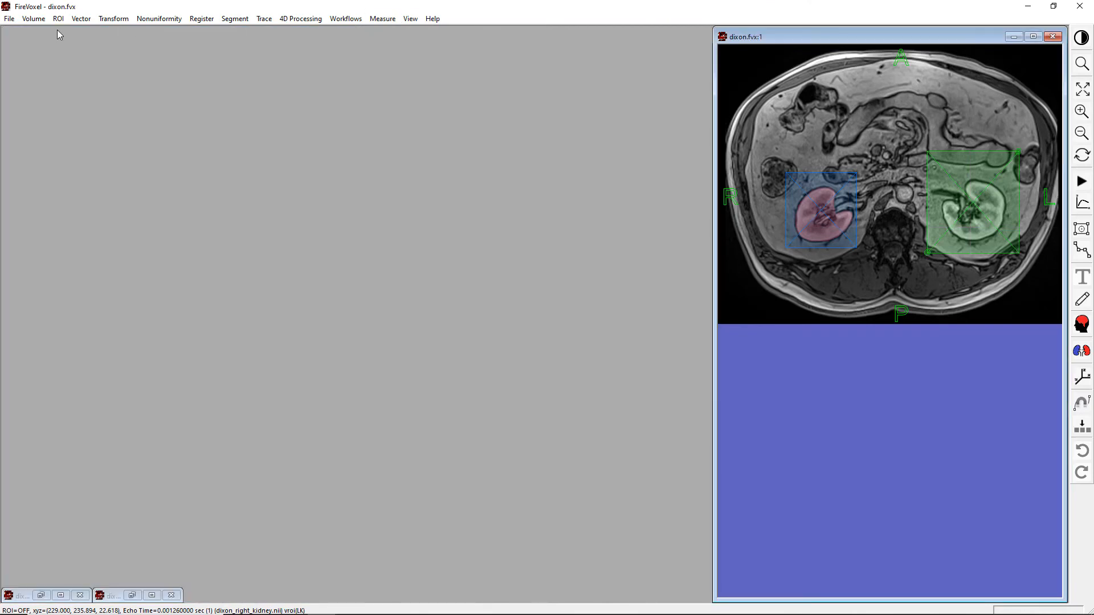
click(34, 18)
mouse_move(87, 61)
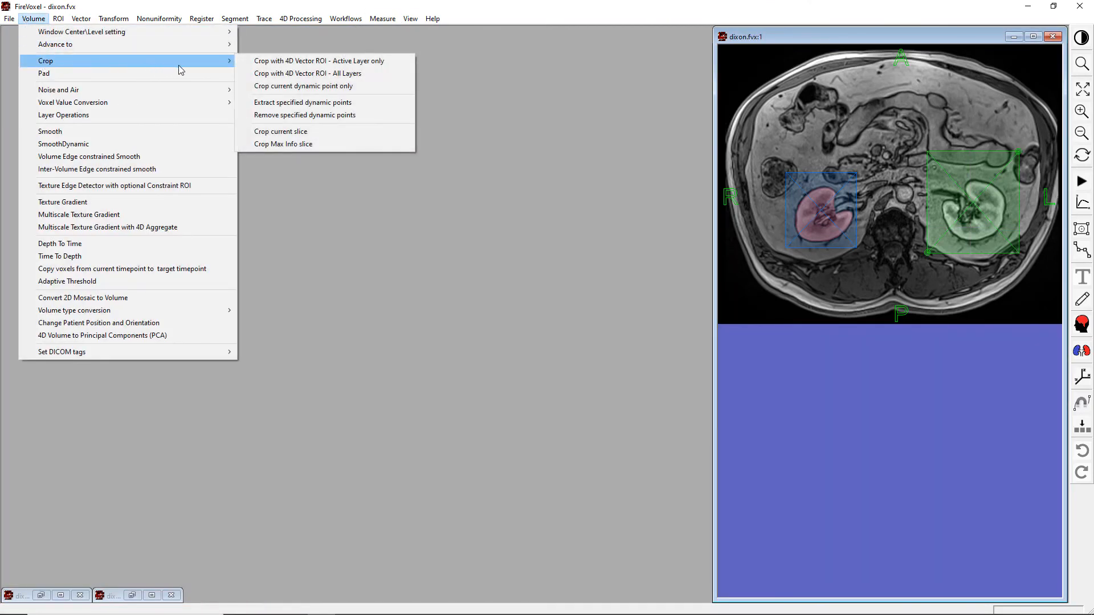
click(269, 75)
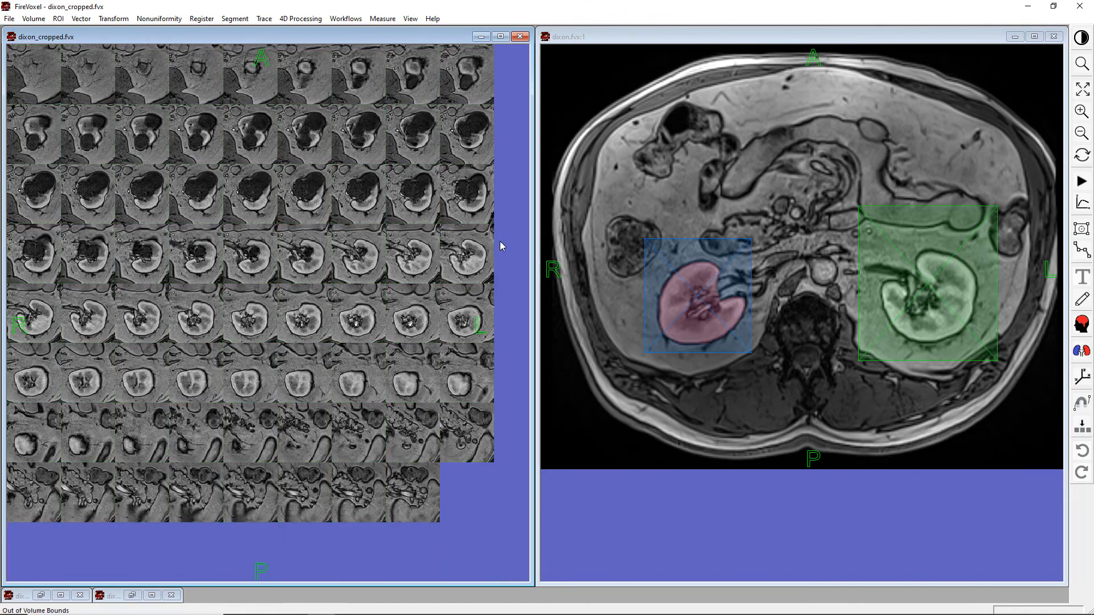
- Step through the dynamic points of the cropped volume to examine the left kidney in each Dixon image
key(Right)
key(Right)
key(Right)
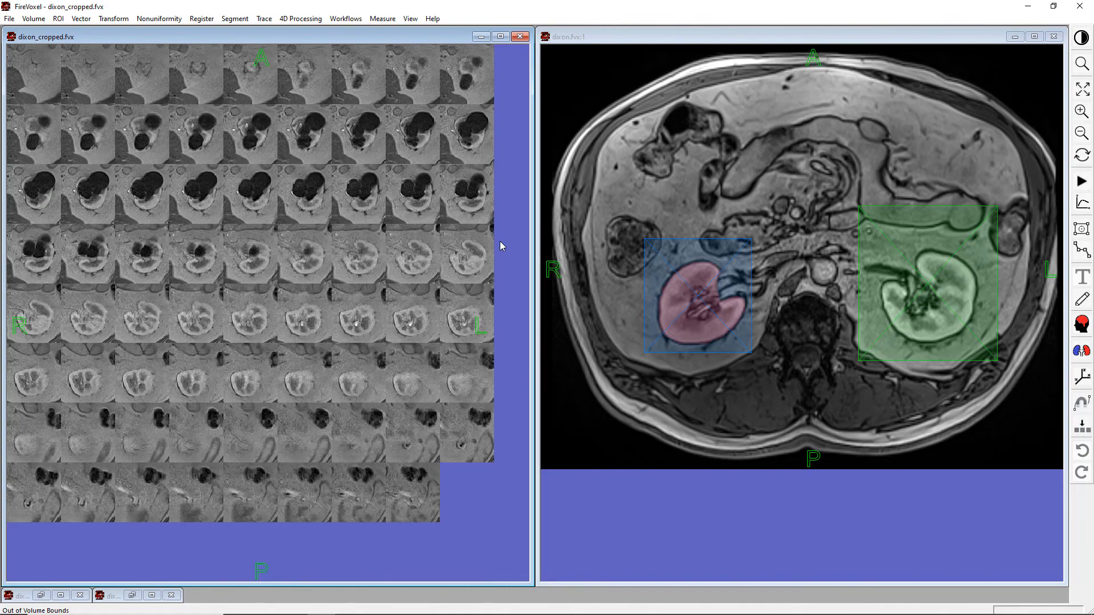
key(Right)
key(Right)
key(Right)
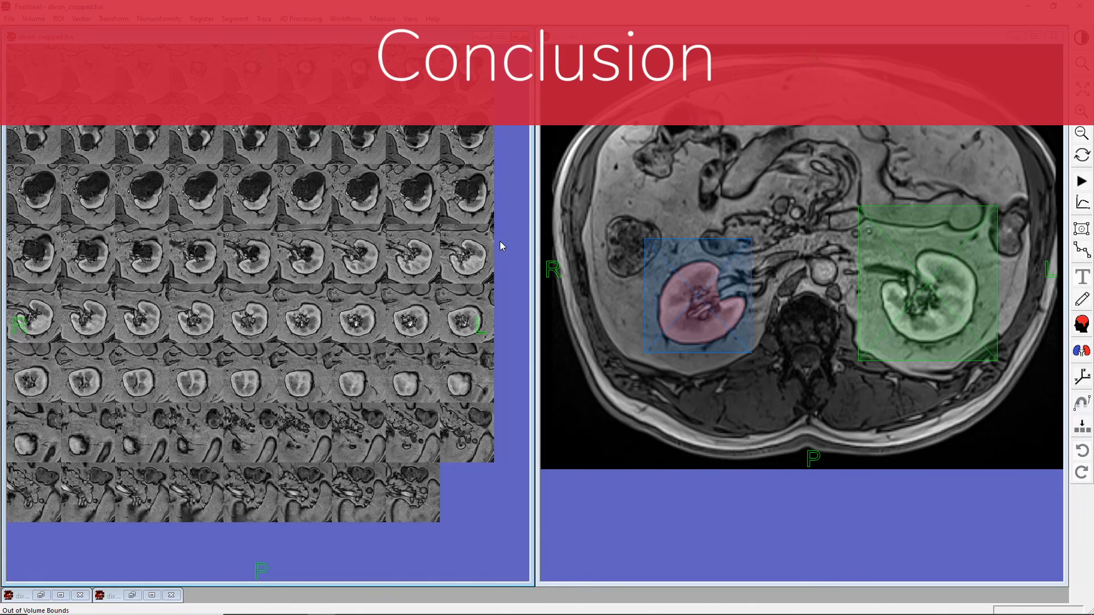